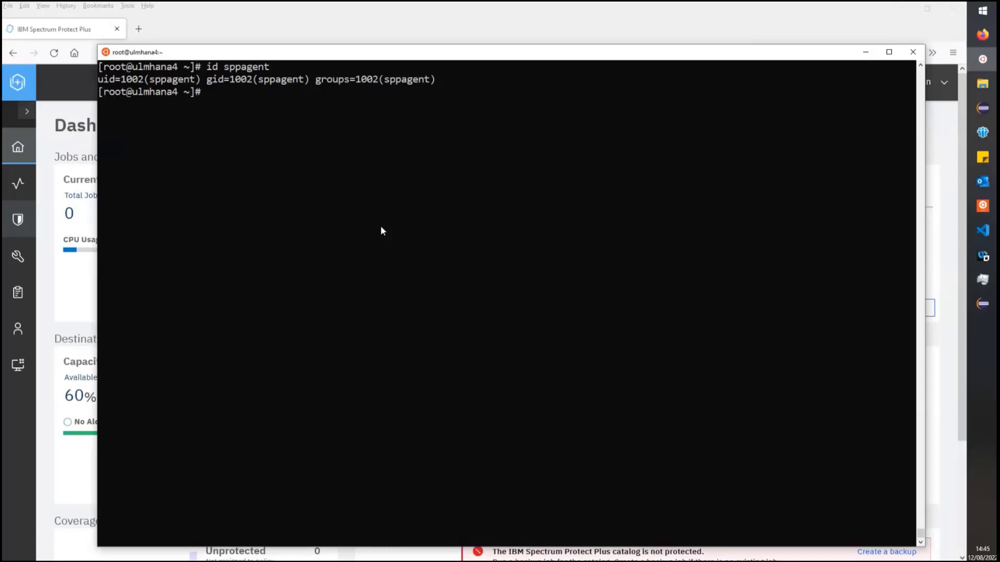
- Display /etc/sudoers.d/sppagent and examine the sudo rule for the sppagent user, especially its NOPASSWD option
text(cat /etc/sudoers.d/)
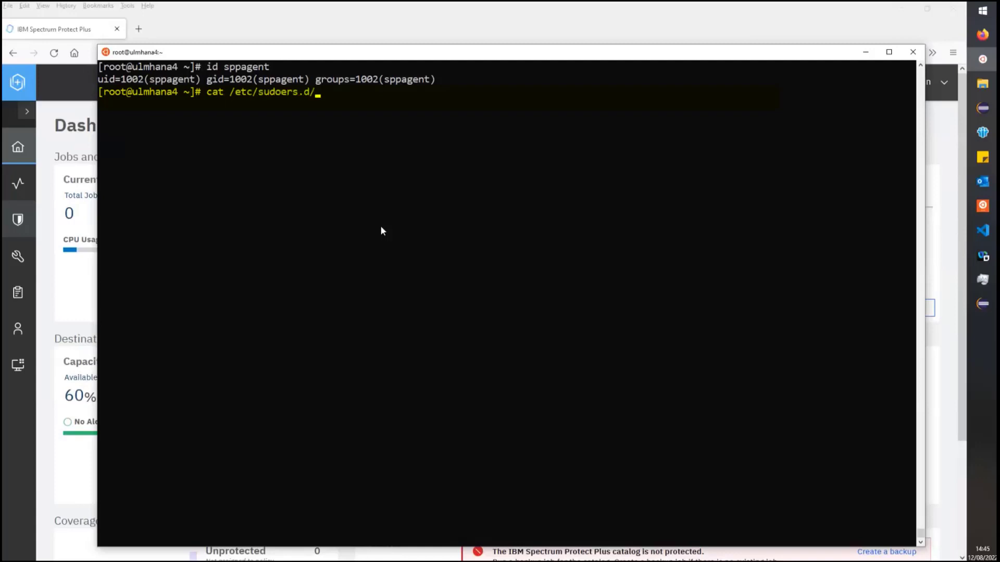
key(Tab)
key(Return)
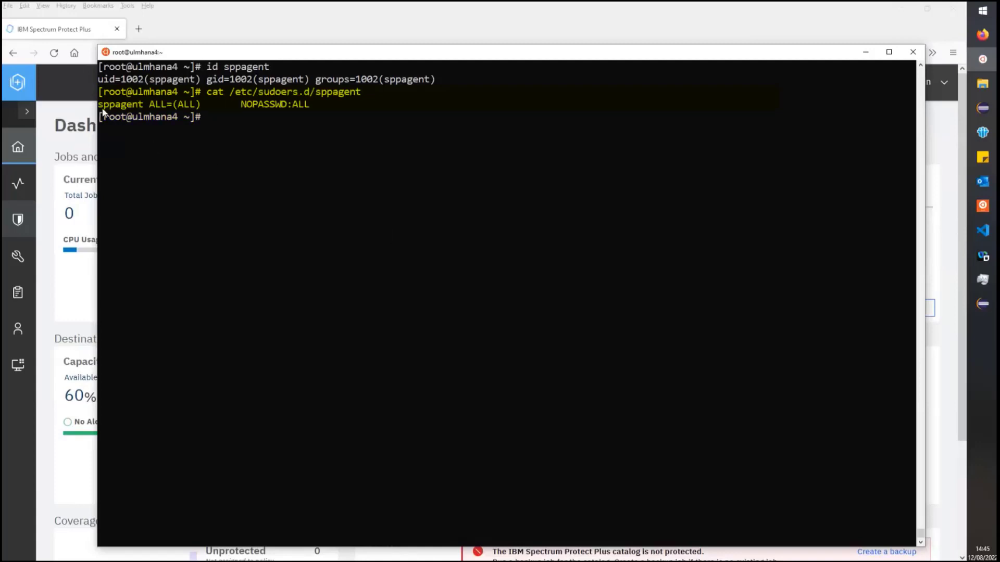
drag(99, 106, 311, 113)
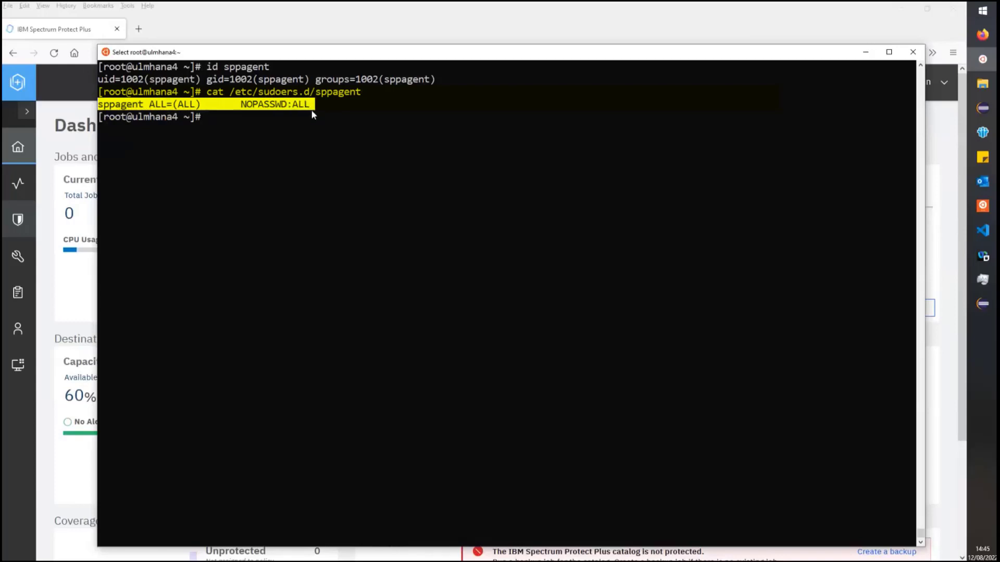
drag(243, 107, 285, 107)
click(278, 141)
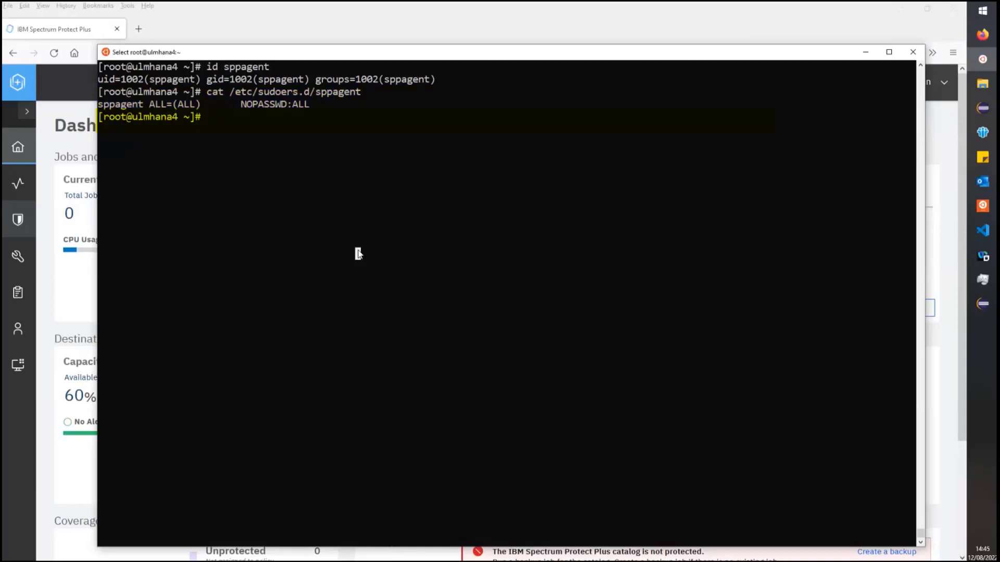
- Switch to the sppagent user with a login shell and try to list /etc/firewalld/ without sudo
text(su - sppagent)
key(Return)
text(ls )
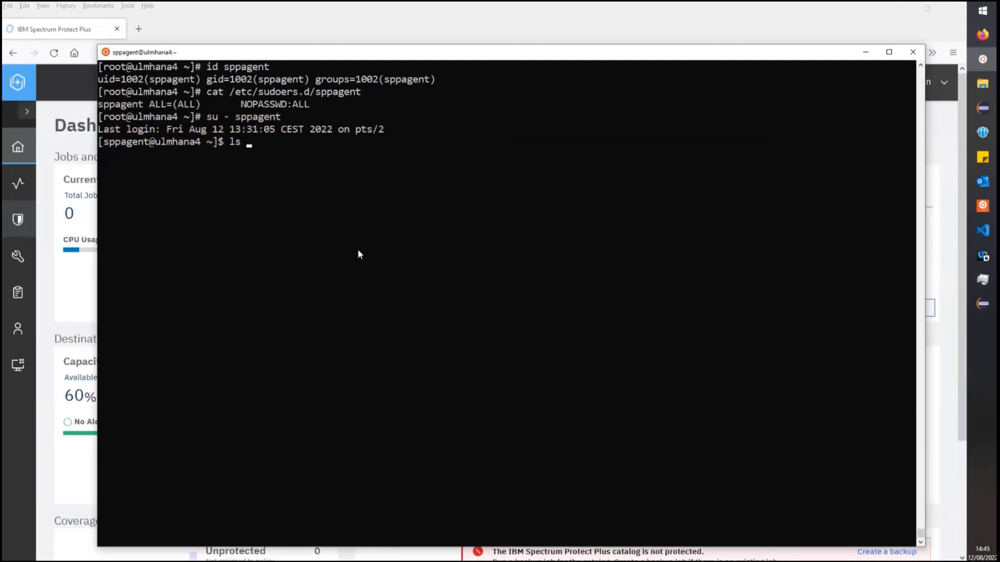
text(/etc/fir)
key(Tab)
key(Return)
- Repeat the /etc/firewalld/ listing with sudo to check sppagent's elevated rights, and clear the terminal
key(Up)
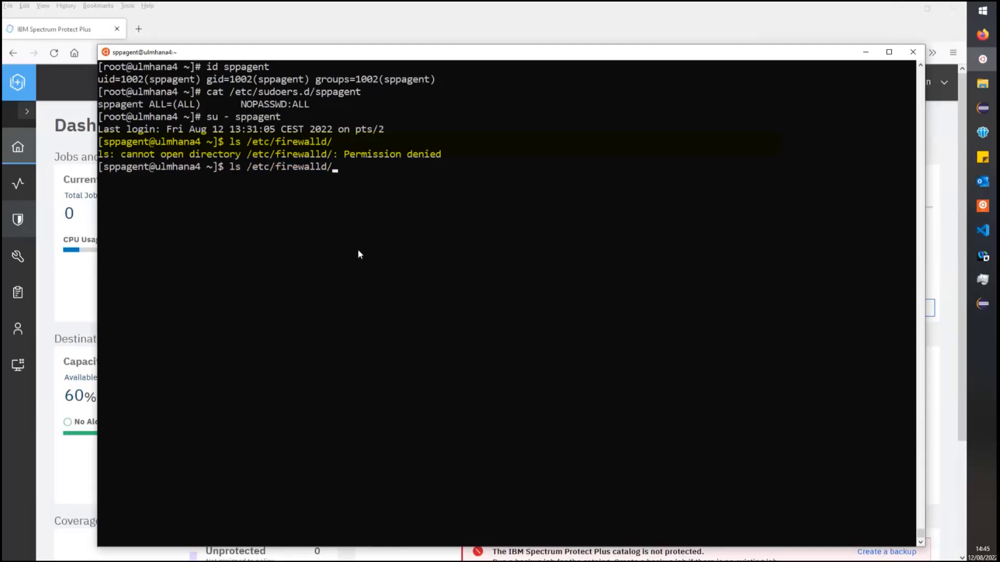
key(Home)
text(sudo)
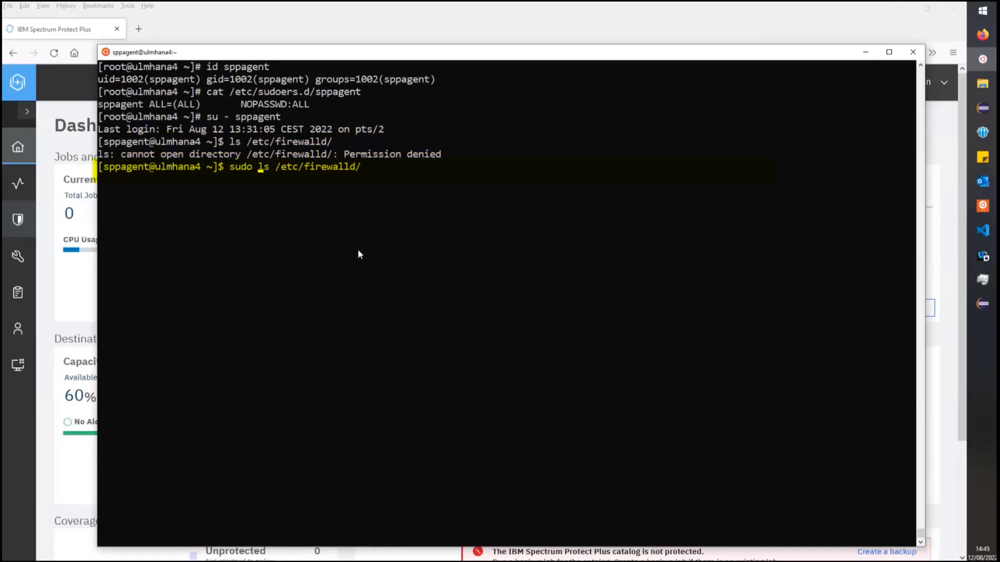
key(Return)
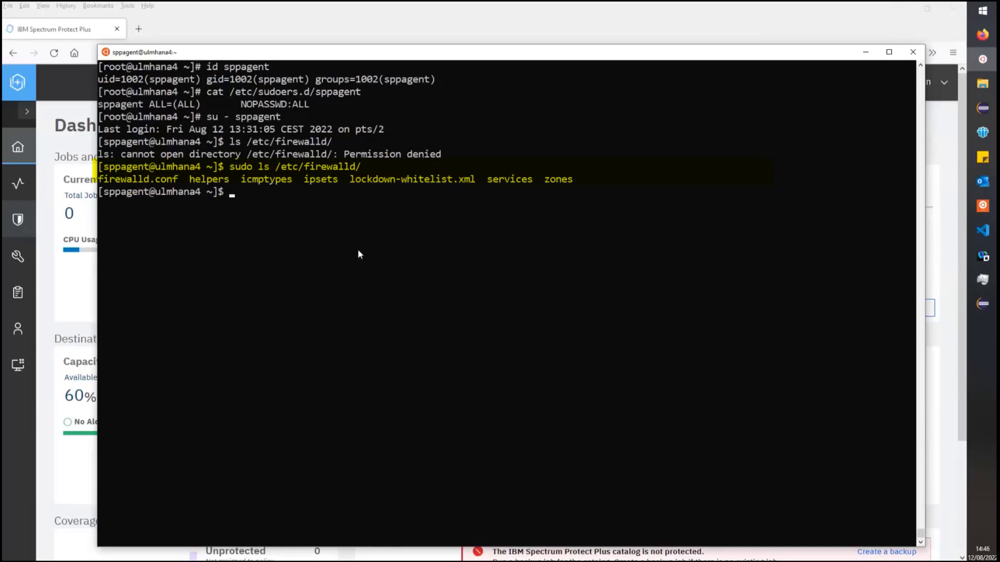
key(ctrl+l)
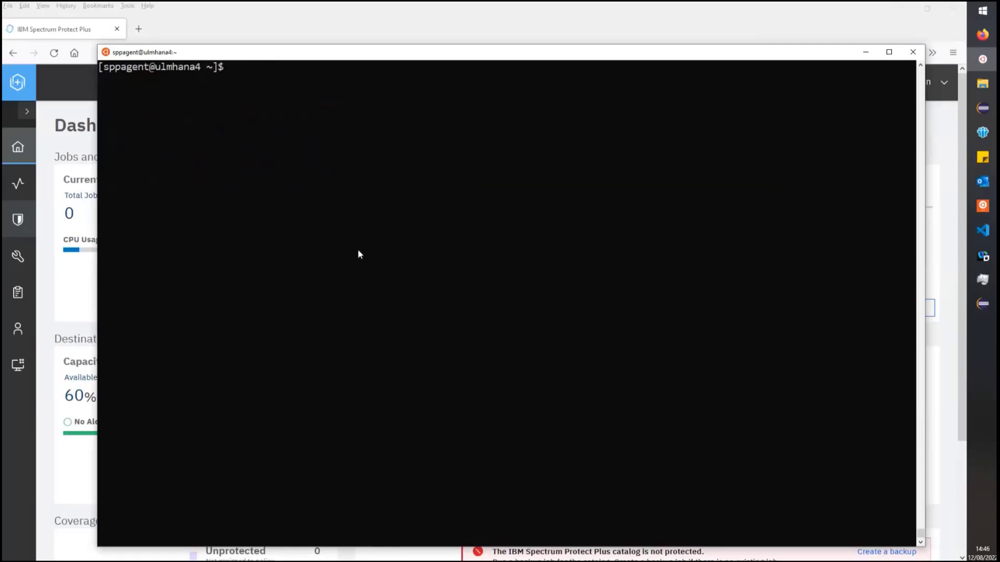
- Log out of the sppagent shell and switch to the uh4adm user with a login shell
key(ctrl+d)
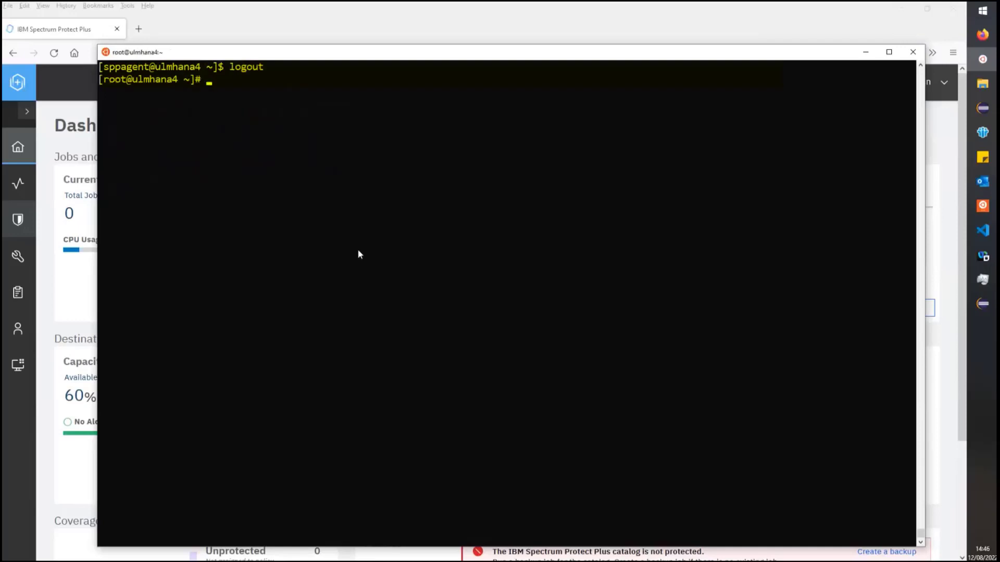
text(su - uh4adm)
key(Return)
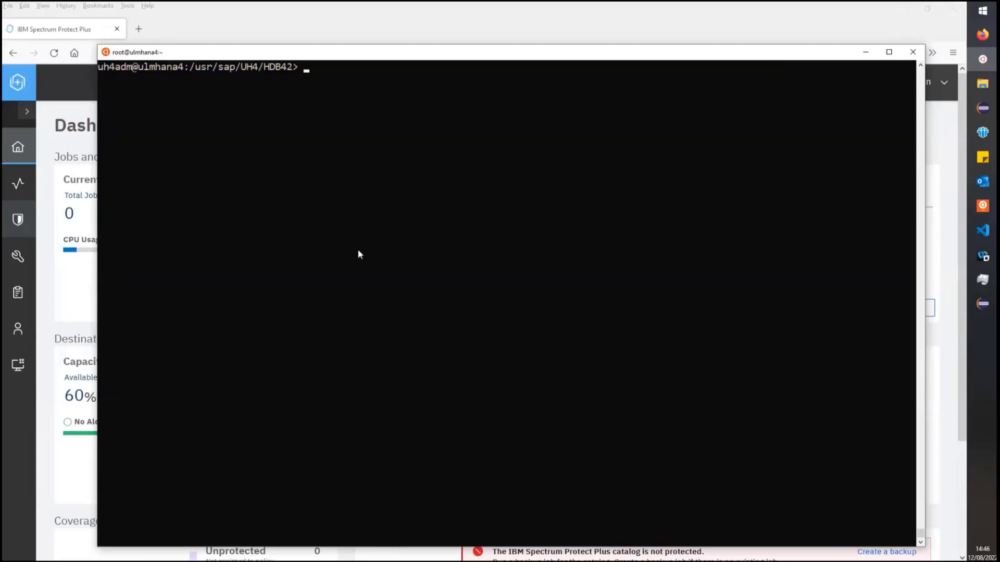
- View dbuser.sql with less and examine its statements for creating the SPP user, granting privileges and querying the granted privileges
text(less dbuser.sql)
key(Return)
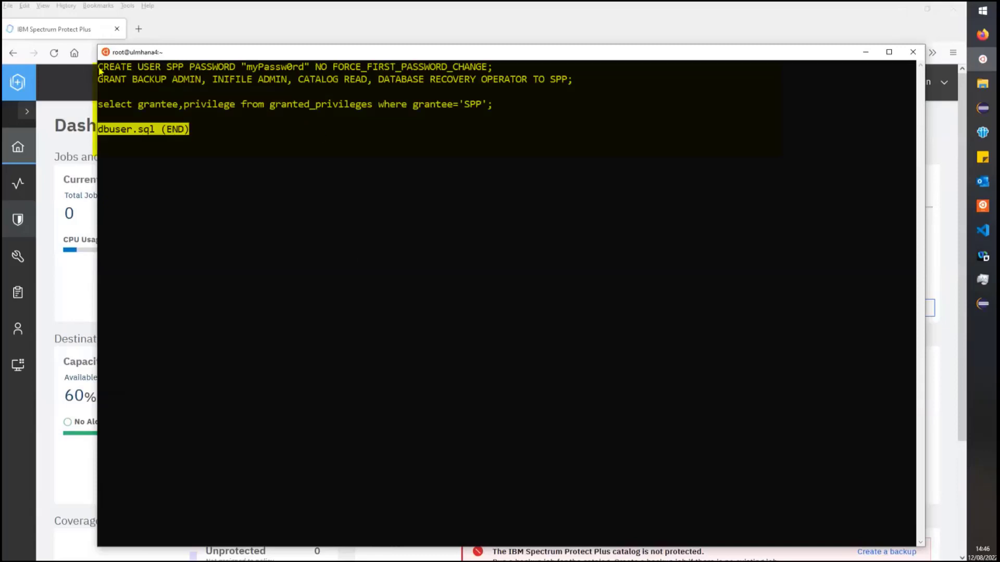
drag(100, 71, 484, 71)
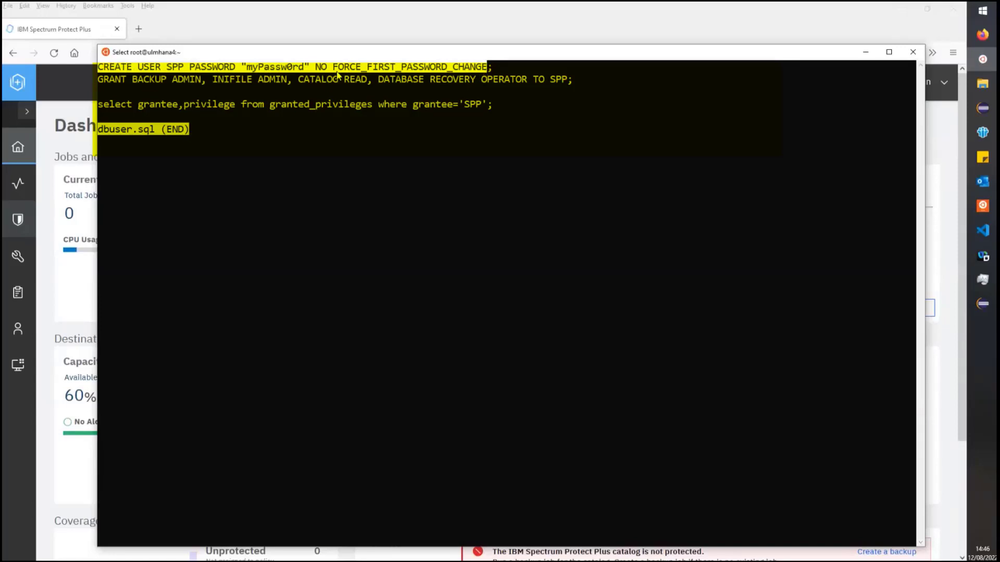
click(277, 90)
drag(100, 81, 573, 83)
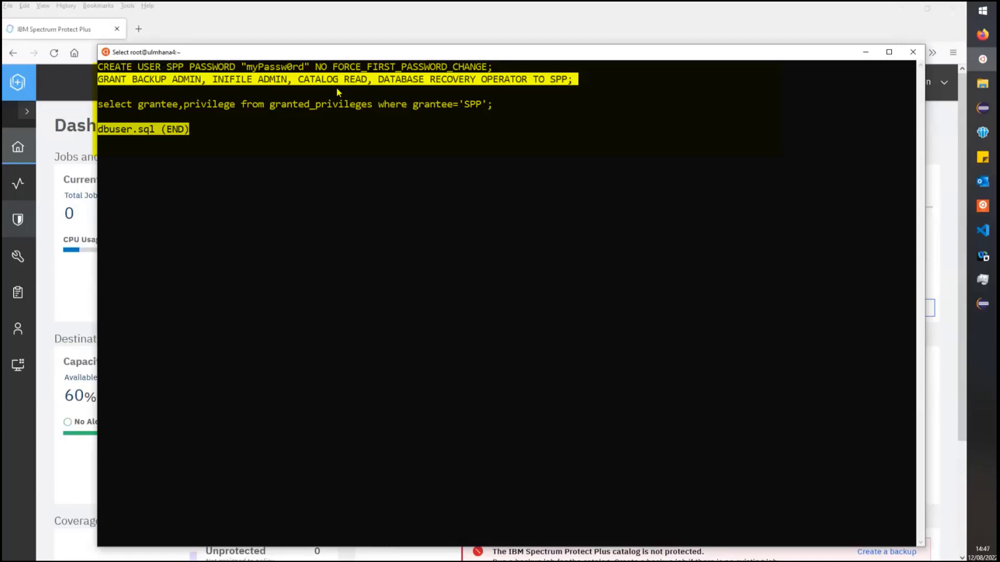
click(431, 91)
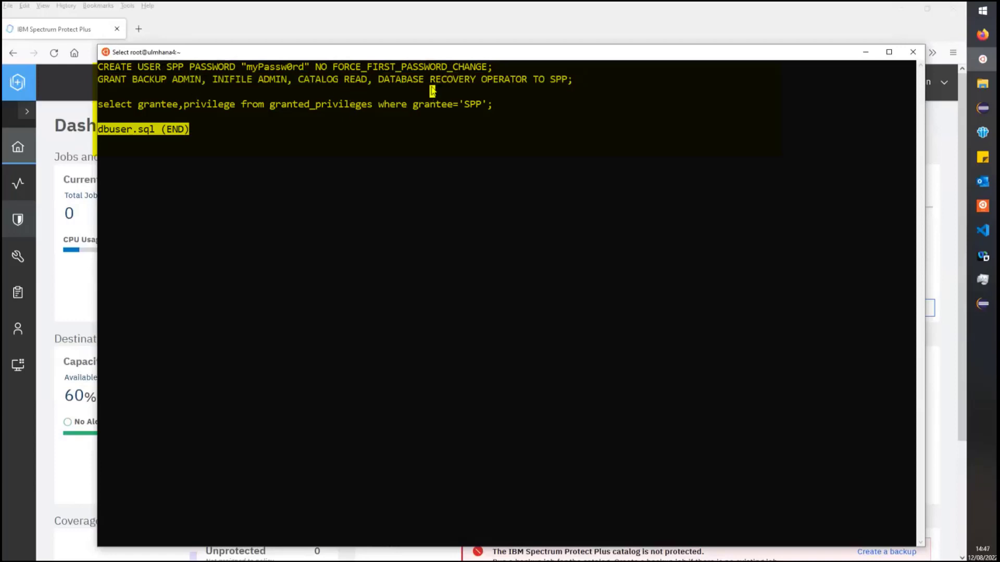
drag(397, 81, 503, 83)
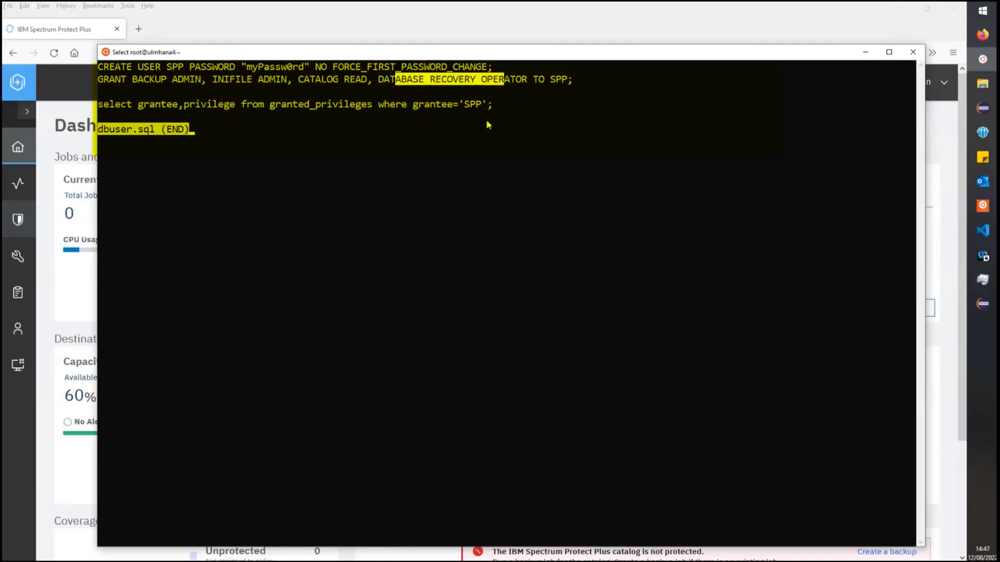
click(317, 120)
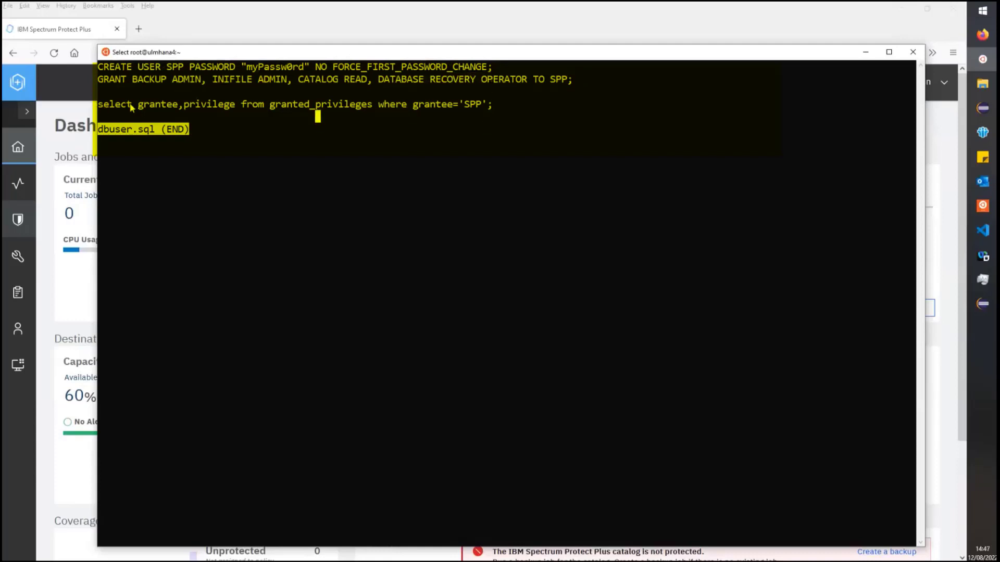
drag(101, 105, 500, 105)
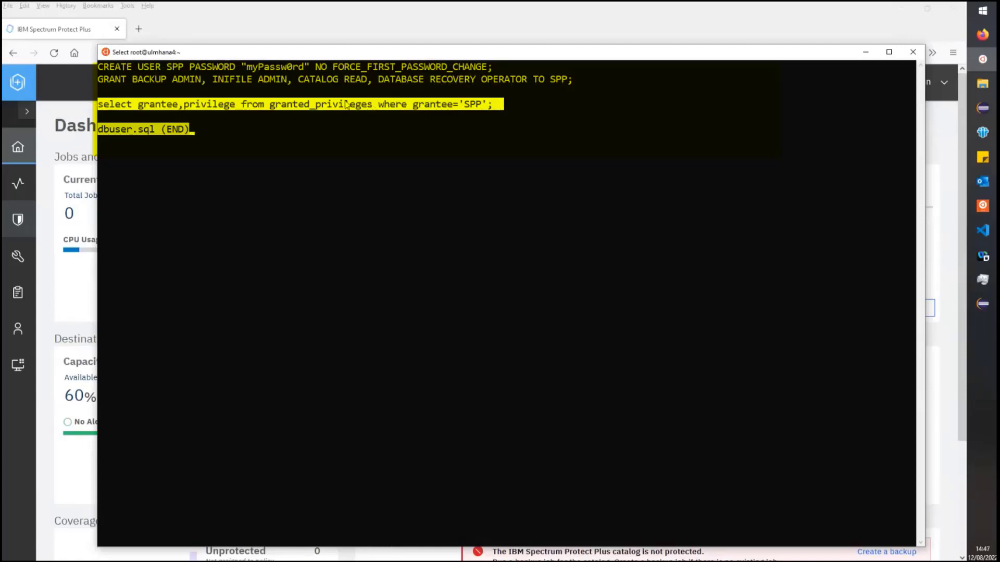
key(q)
- Run dbuser.sql against systemdb with hdbsql using the key mykey, and check the privileges listed for SPP
key(ctrl+r)
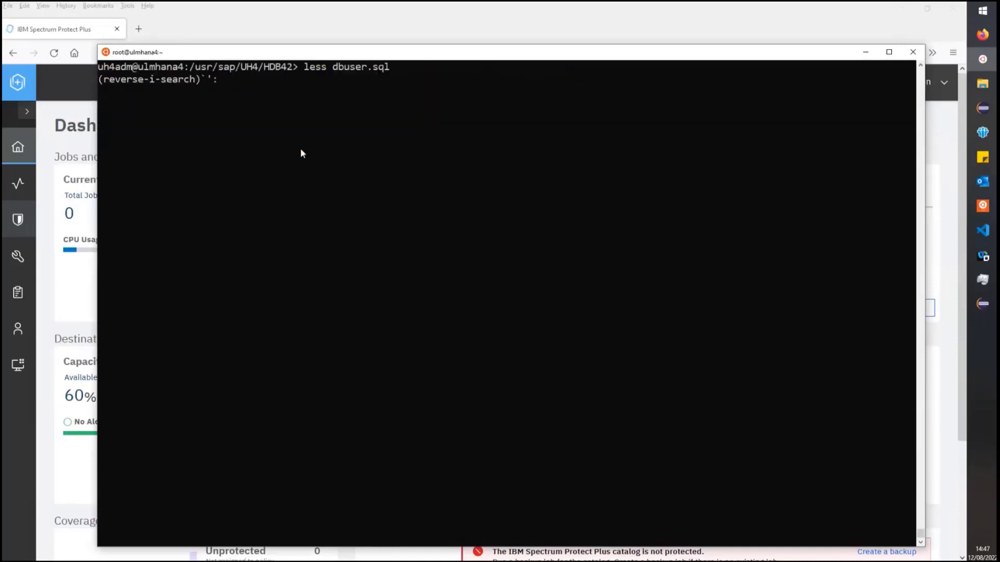
text(hdb)
key(Right)
text(-I dbuser.sql)
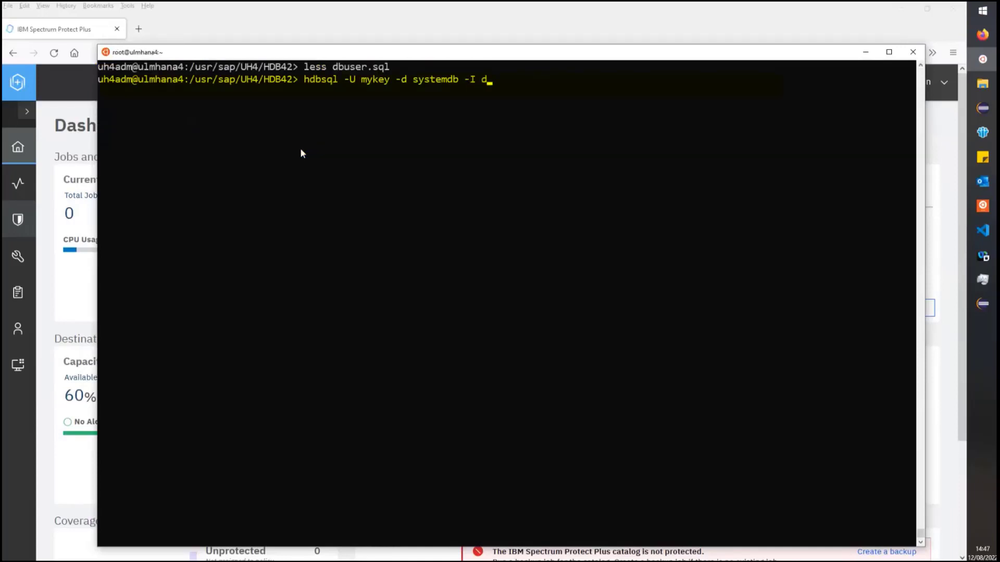
key(Return)
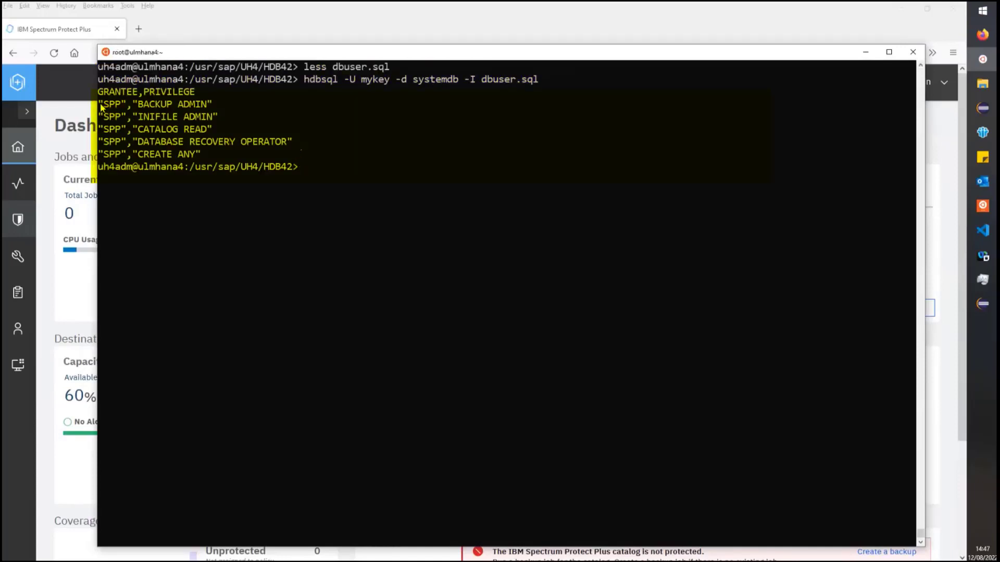
drag(99, 106, 293, 148)
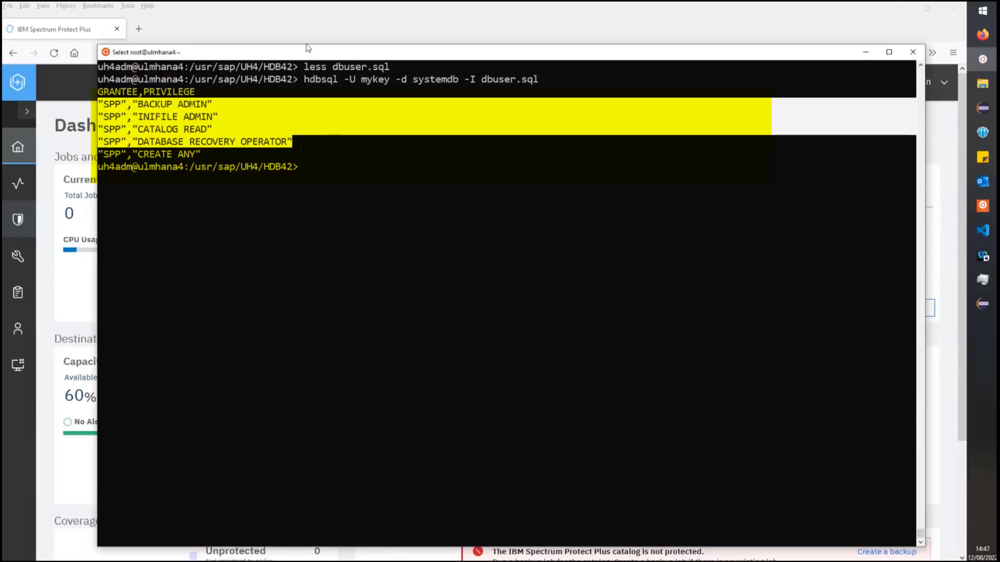
- Switch to IBM Spectrum Protect Plus in the browser and start adding an application server for SAP HANA databases
click(305, 14)
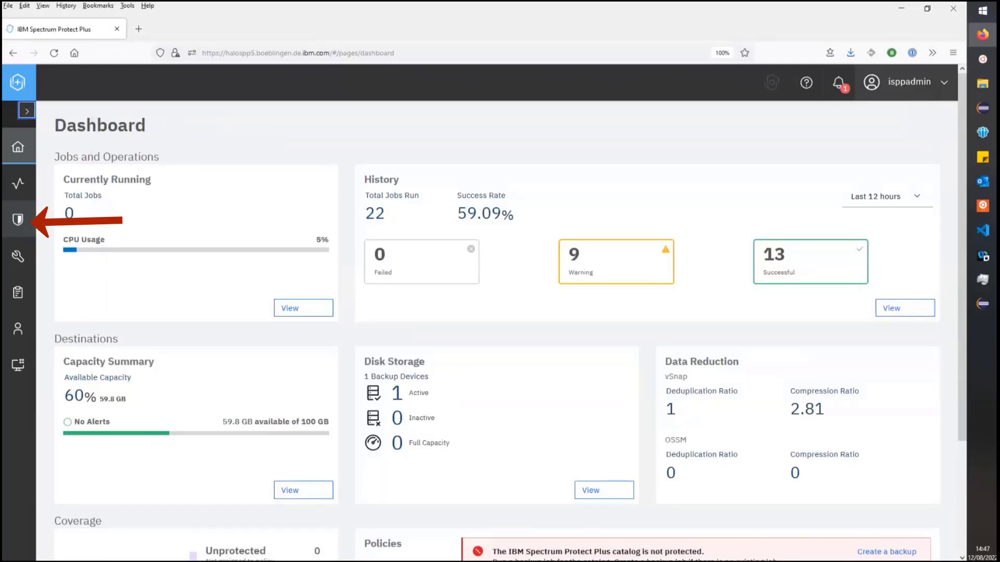
click(18, 219)
click(98, 368)
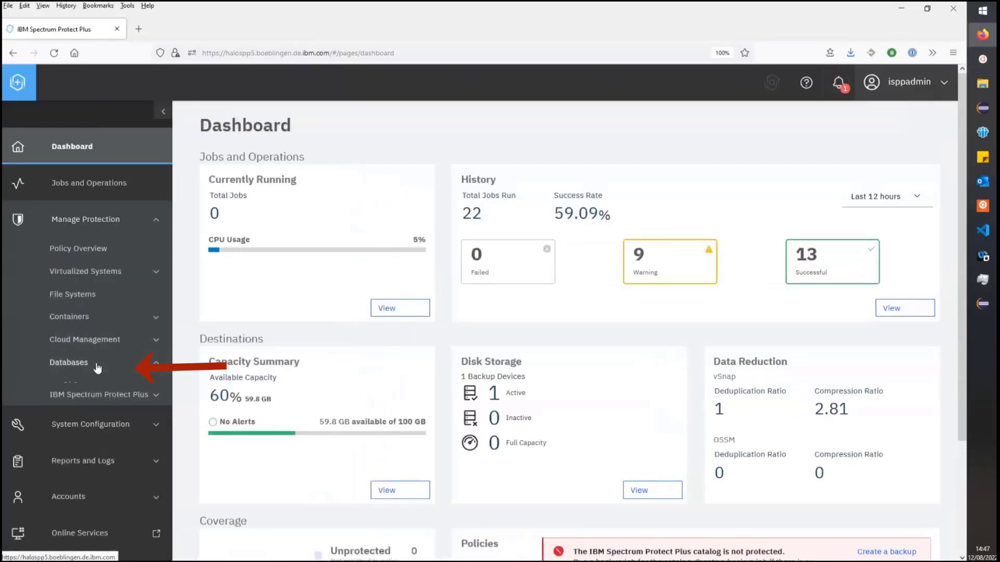
click(99, 499)
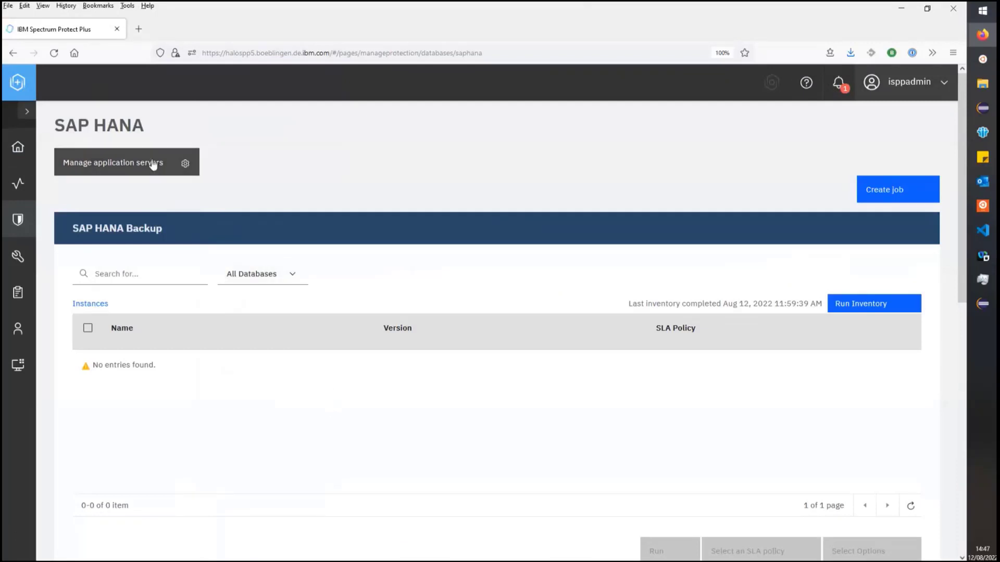
click(152, 164)
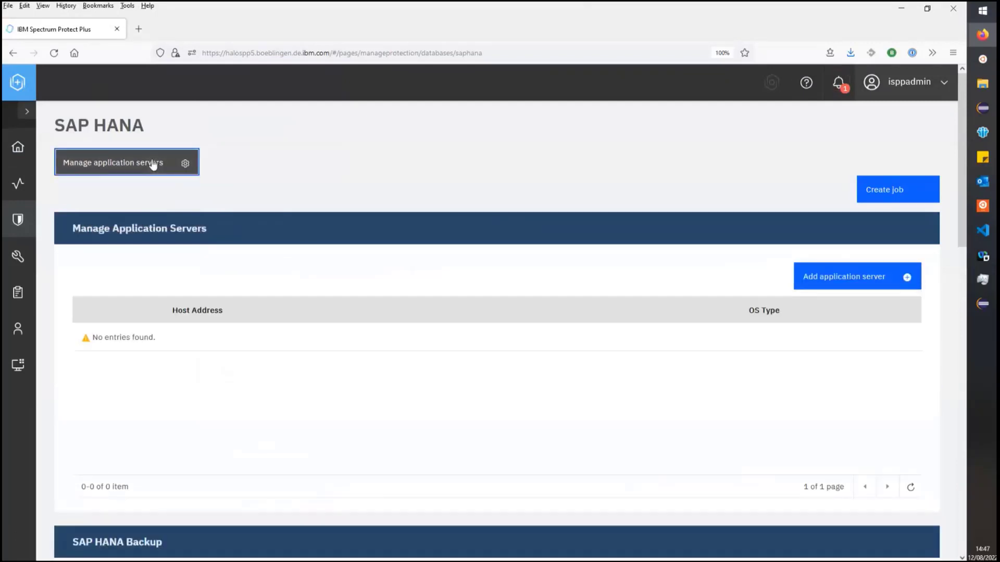
click(841, 283)
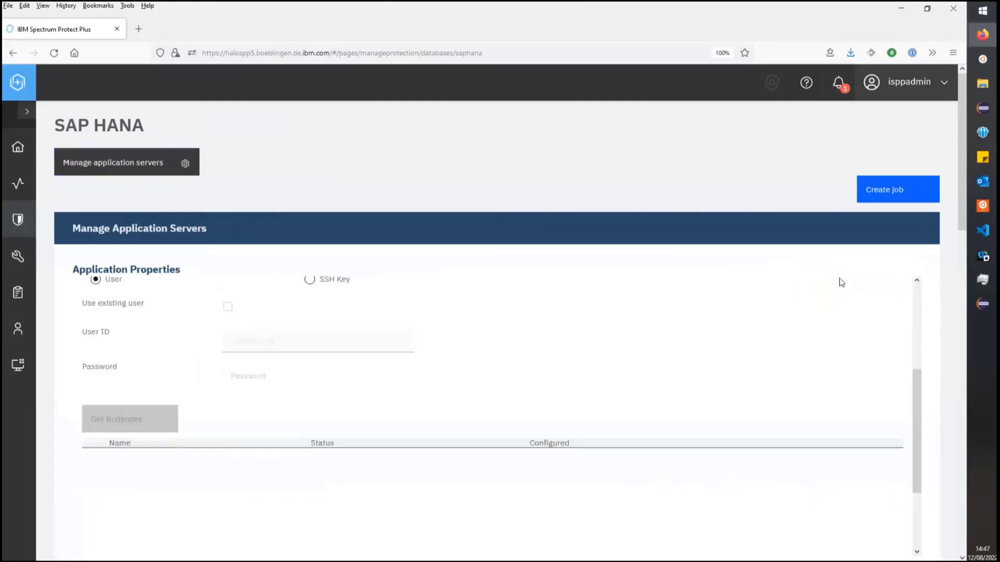
- Set the application server's host address to ulmhana4.boeblingen.de.ibm.com and retrieve its server key
click(240, 313)
text(ulmhana4.boeblingen.de.ibm.com)
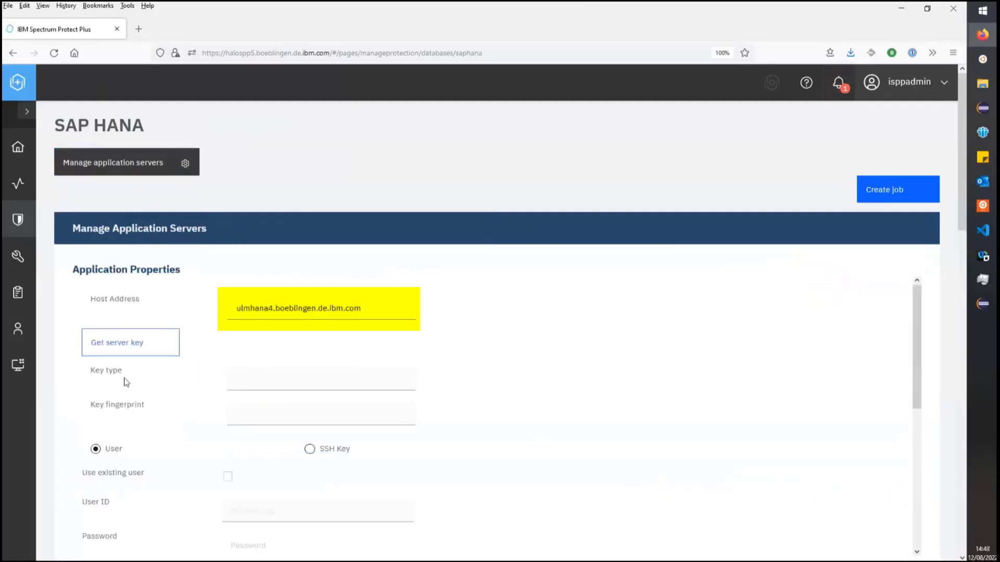
click(130, 353)
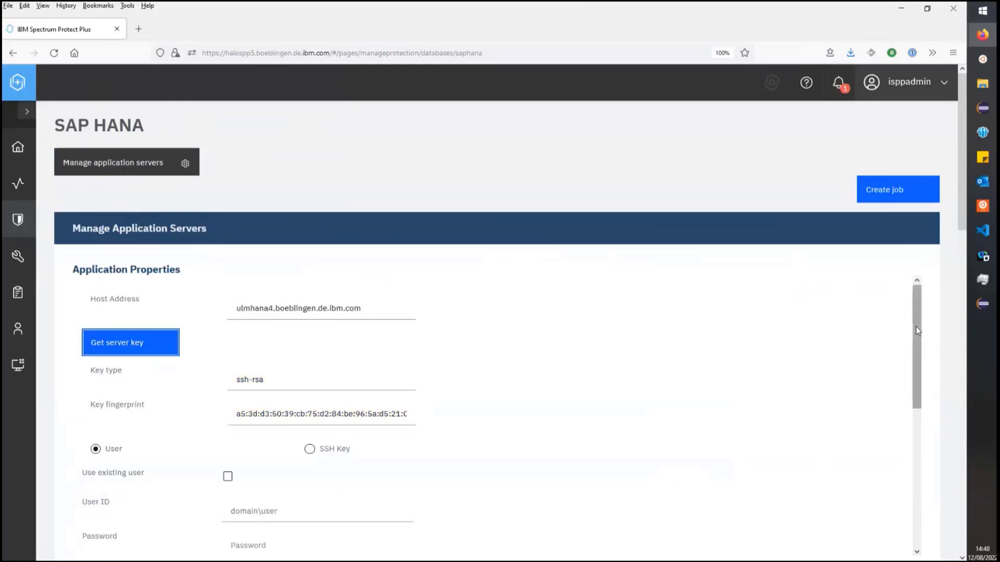
- Enter sppagent as the user ID with its account password, and retrieve the SAP HANA instances on the server
scroll(919, 343, down, 2)
scroll(922, 380, down, 1)
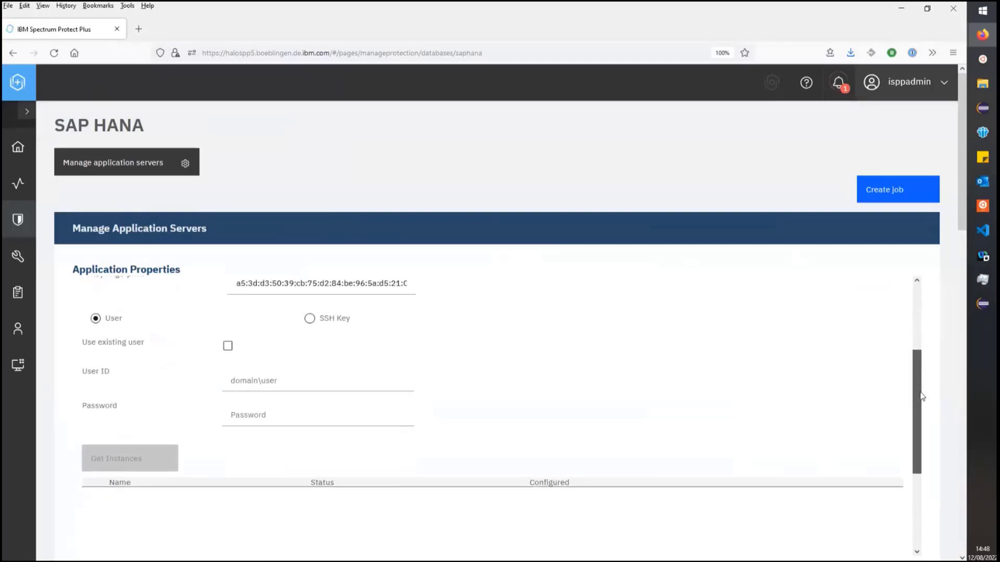
click(251, 379)
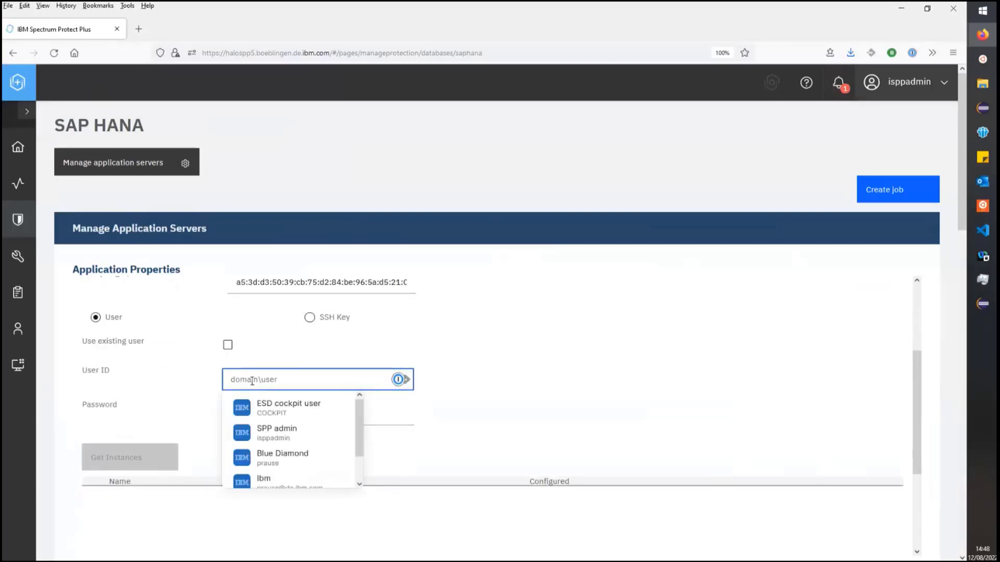
text(sppagent)
key(Tab)
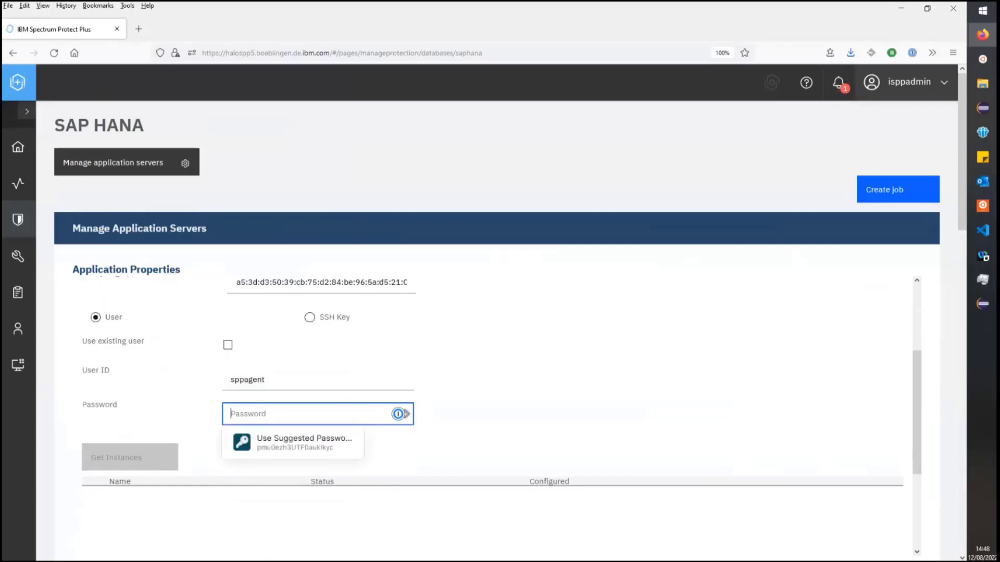
text(•••••••••)
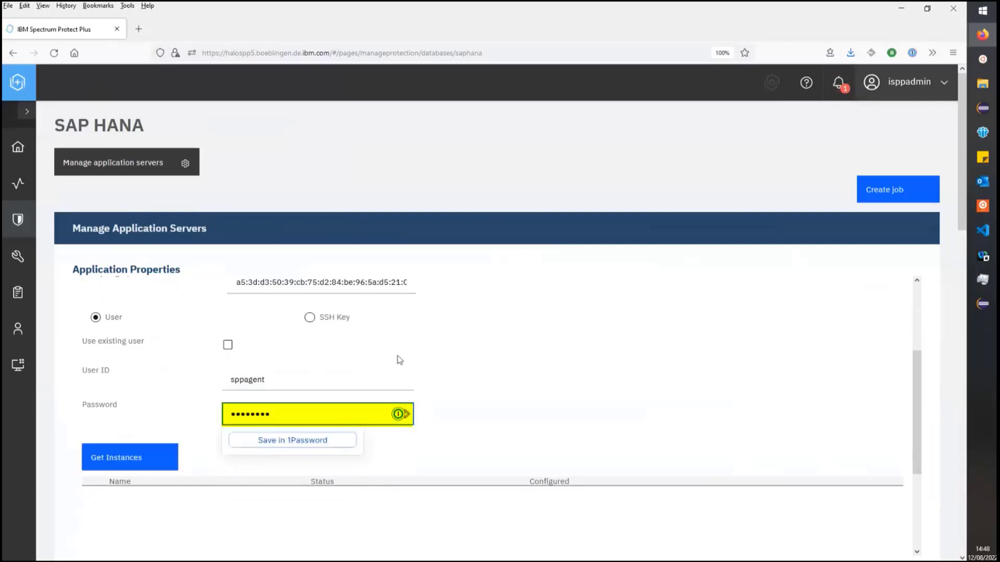
scroll(917, 422, down, 1)
scroll(917, 422, down, 2)
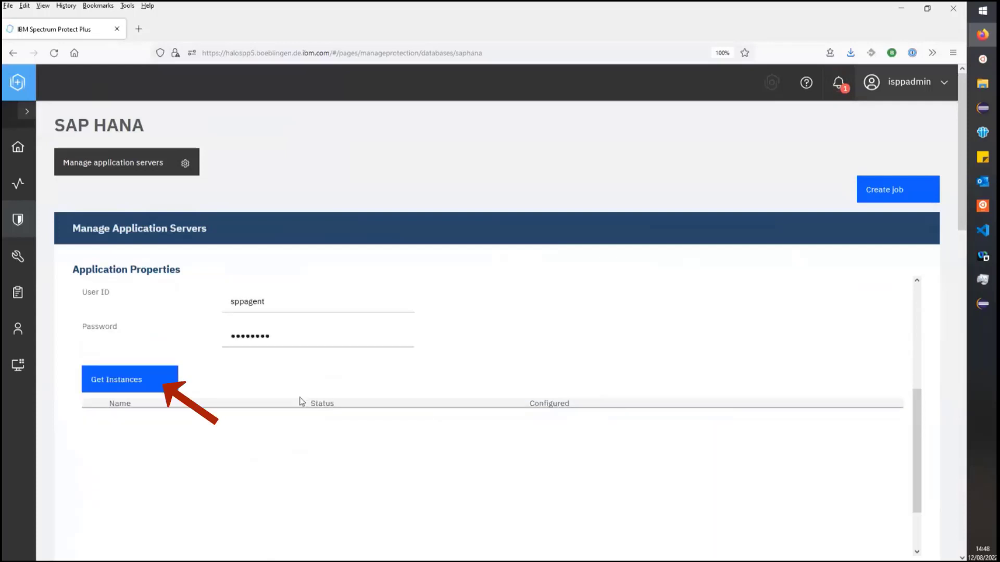
click(125, 386)
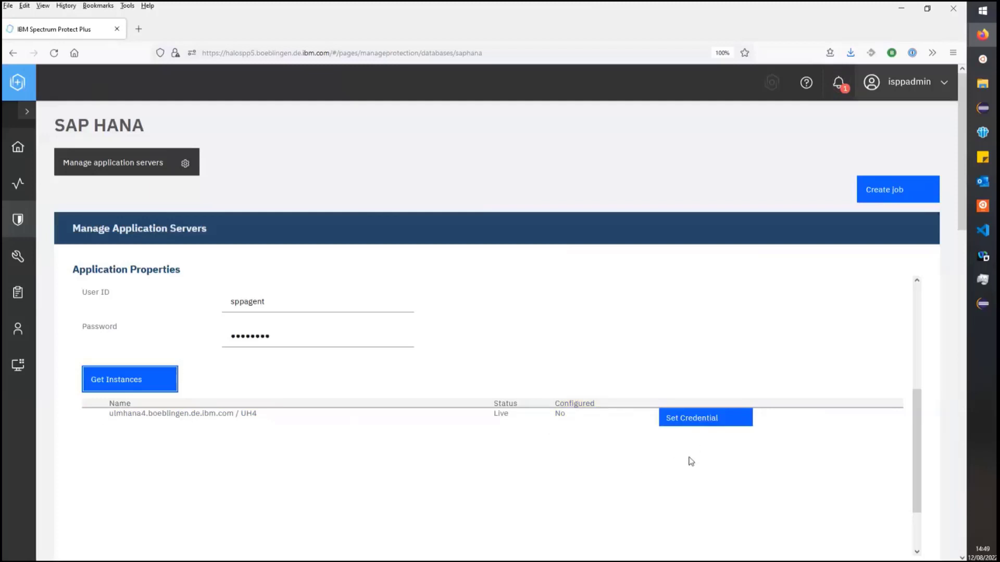
- Set the credential of the ulmhana4.boeblingen.de.ibm.com / UH4 instance to username spp with its password, and save it
click(698, 420)
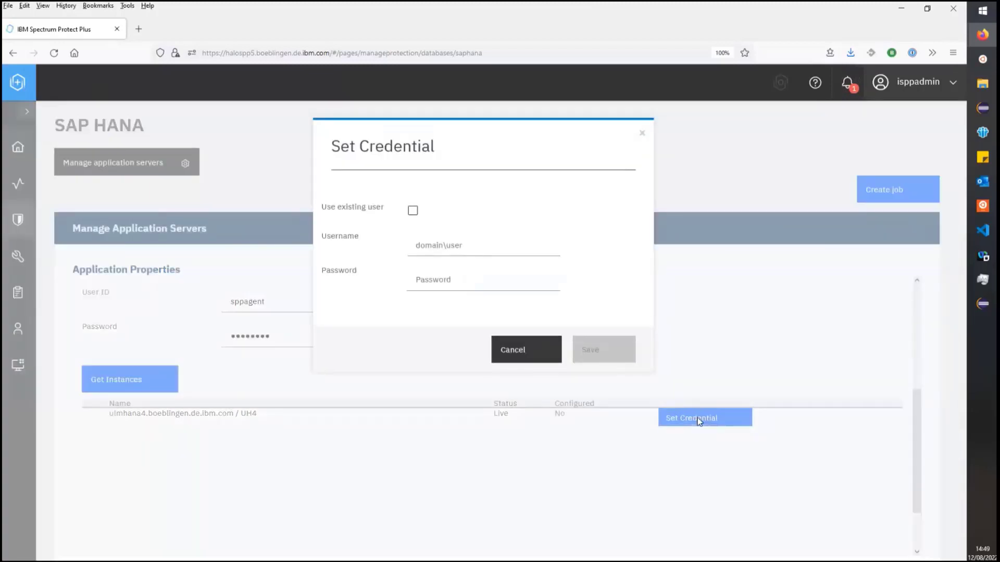
click(418, 244)
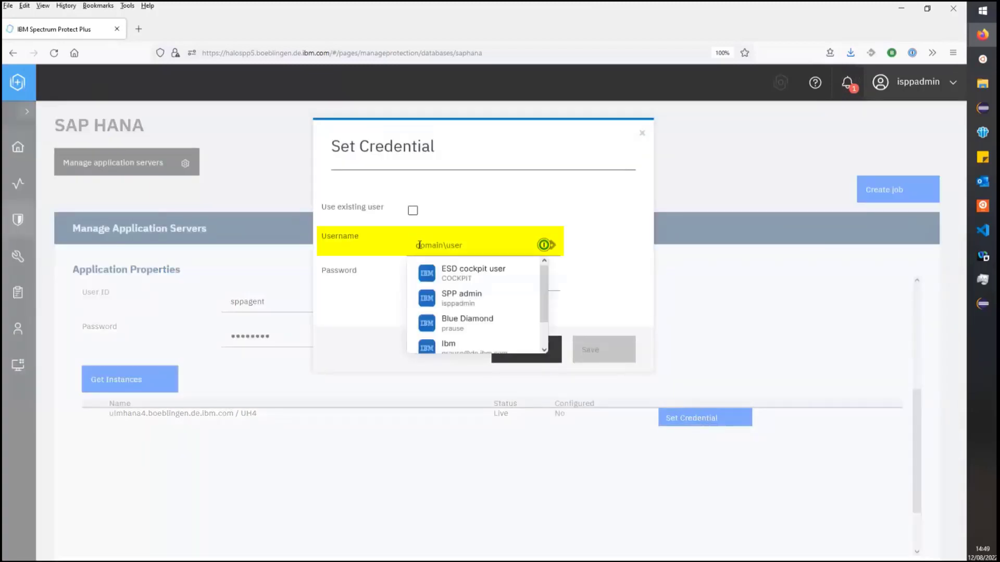
text(spp)
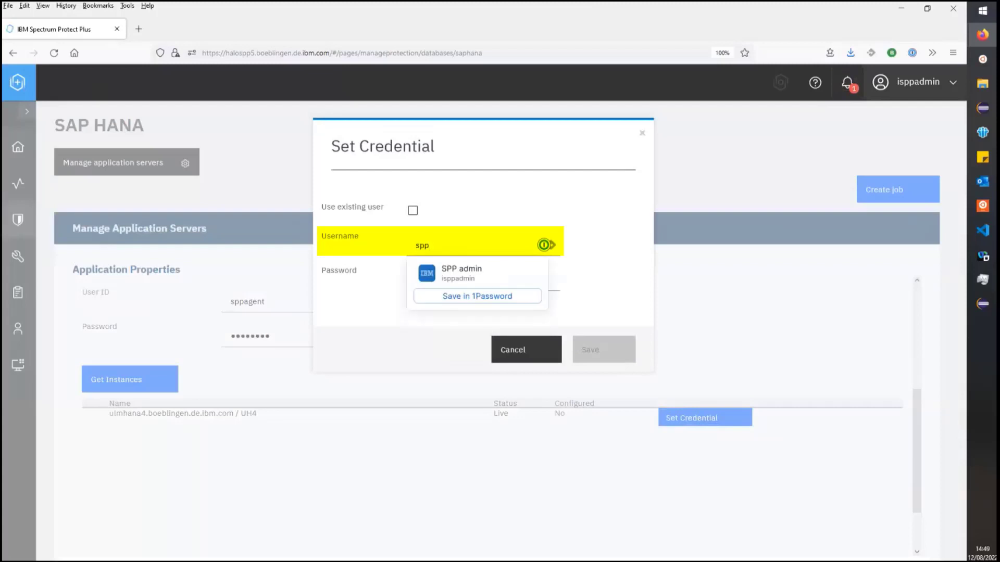
key(Tab)
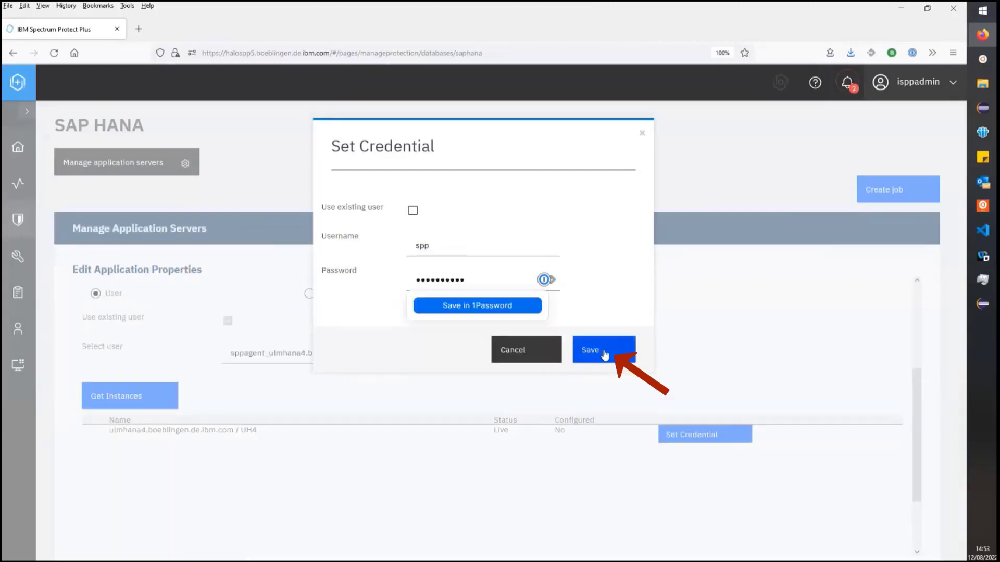
click(599, 350)
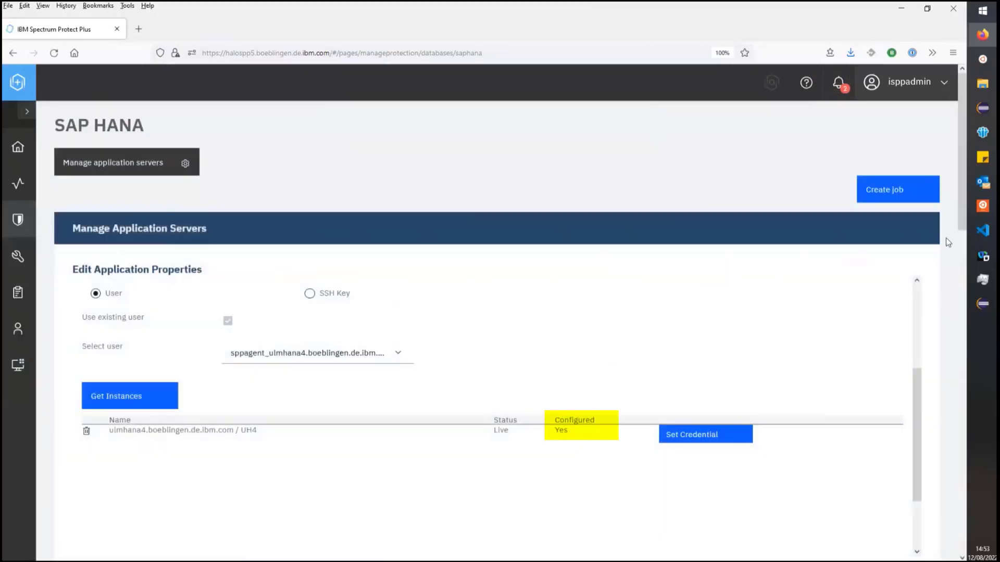
- Save the application server registration for ulmhana4.boeblingen.de.ibm.com and acknowledge the confirmation
scroll(961, 281, down, 3)
scroll(961, 281, down, 2)
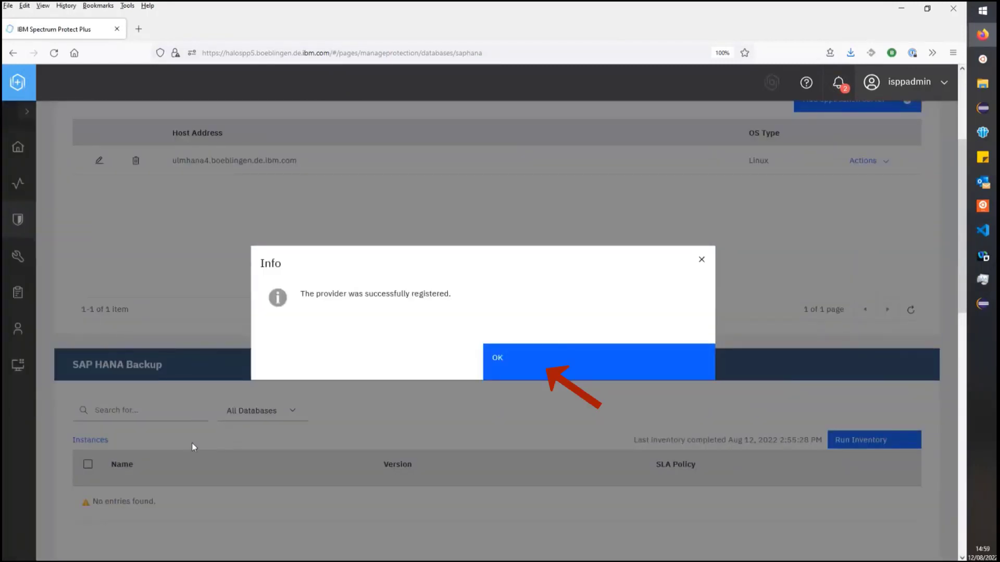
click(517, 373)
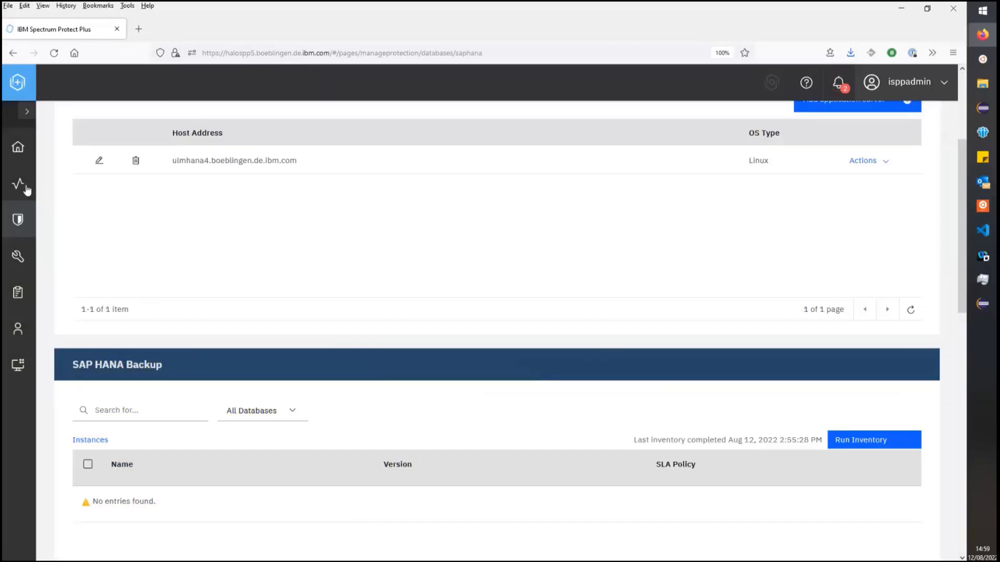
- Check the running jobs, and review the job log of the latest Application Server Inventory in the job history
click(22, 189)
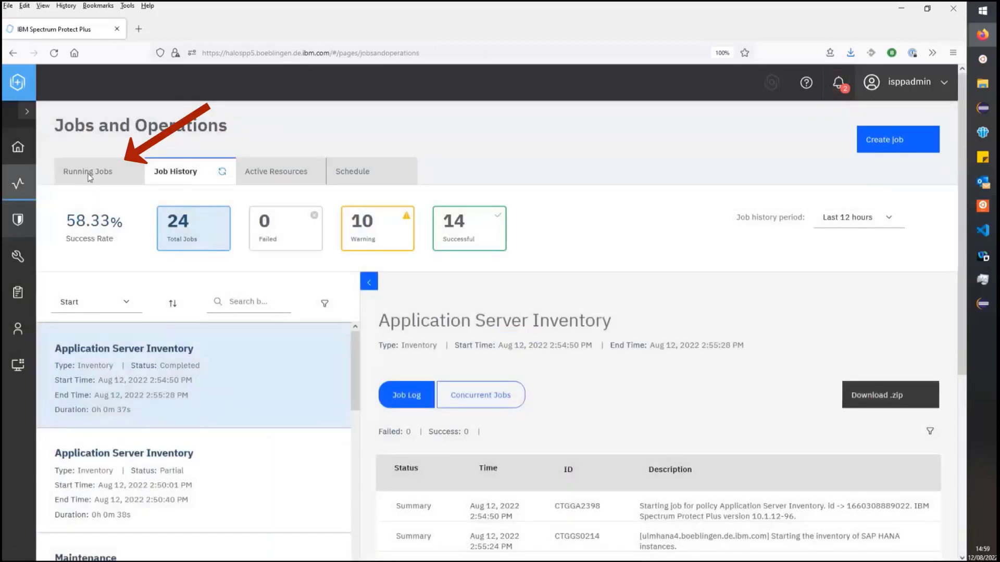
click(89, 171)
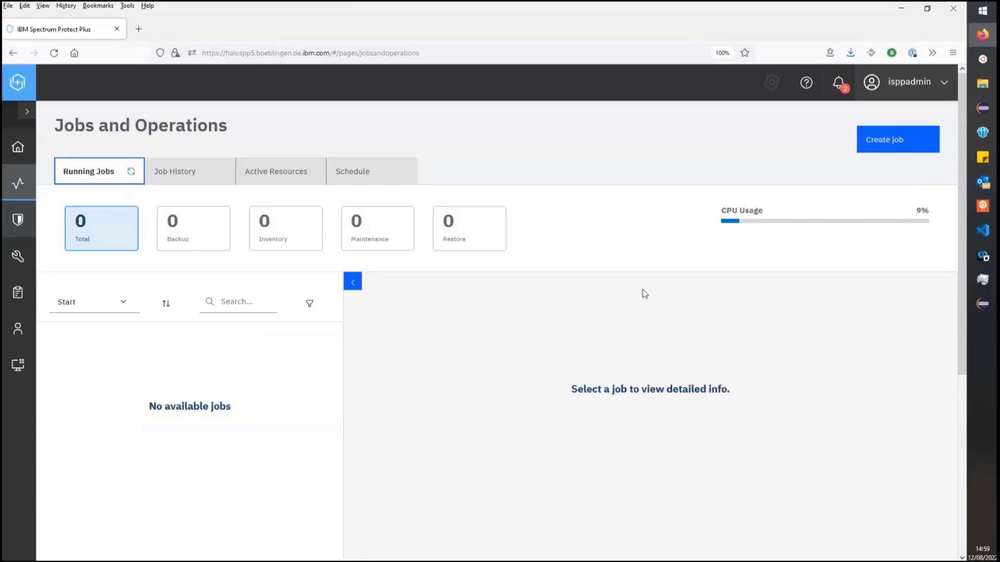
click(186, 181)
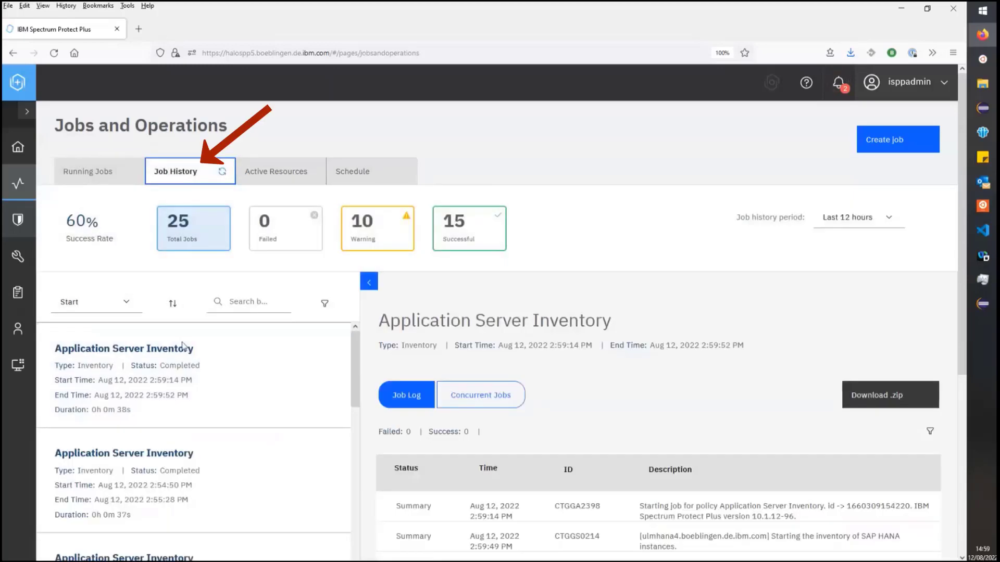
drag(962, 200, 967, 374)
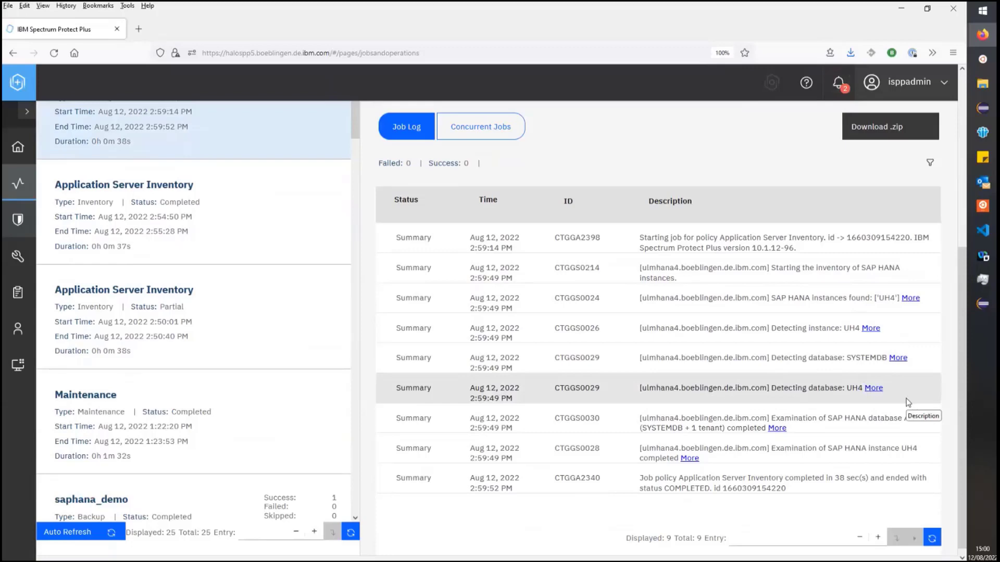
- Under the SAP HANA databases, enable log backup for ALL (SYSTEMDB + 1 tenant) of the UH4 instance and save the option
click(20, 225)
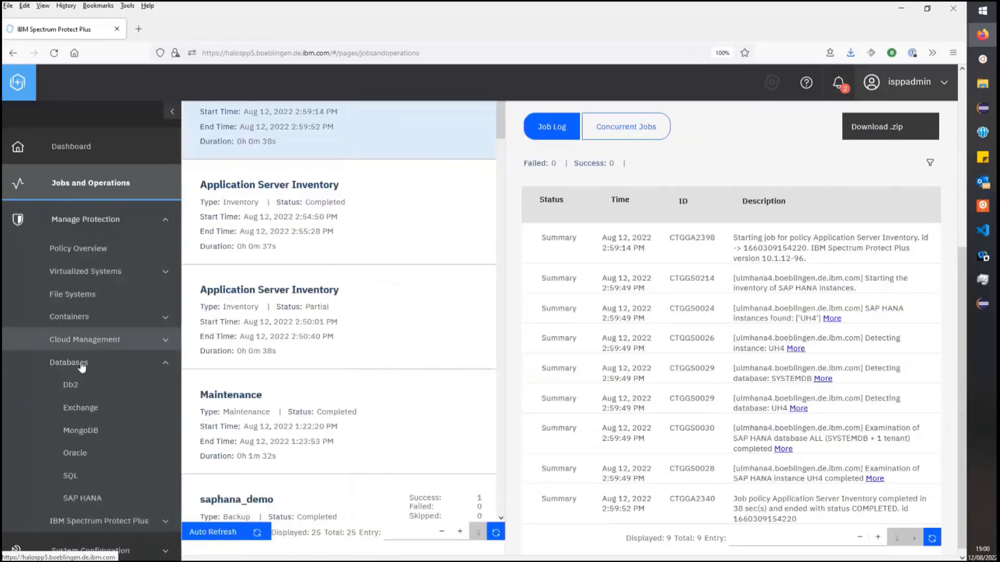
click(95, 500)
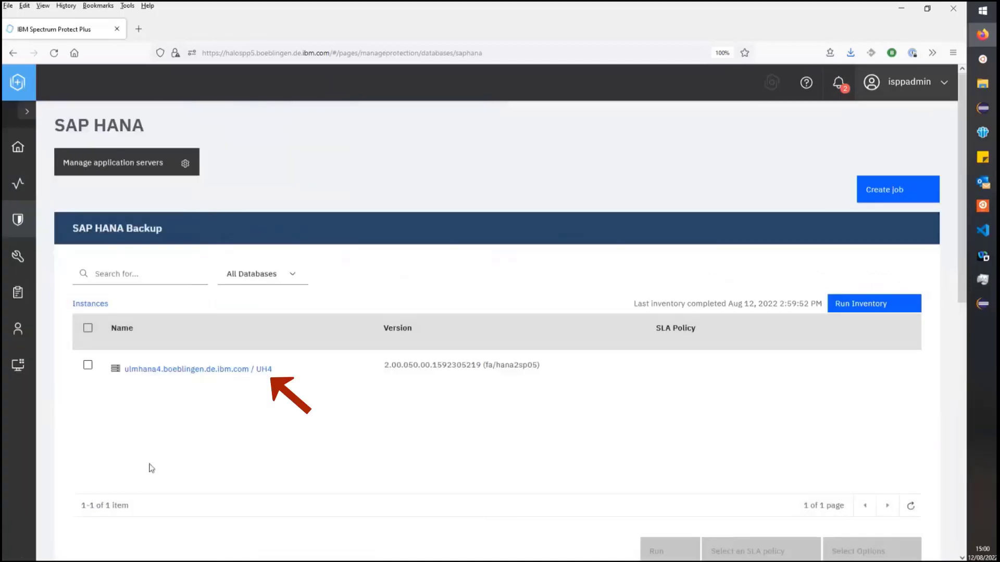
click(198, 373)
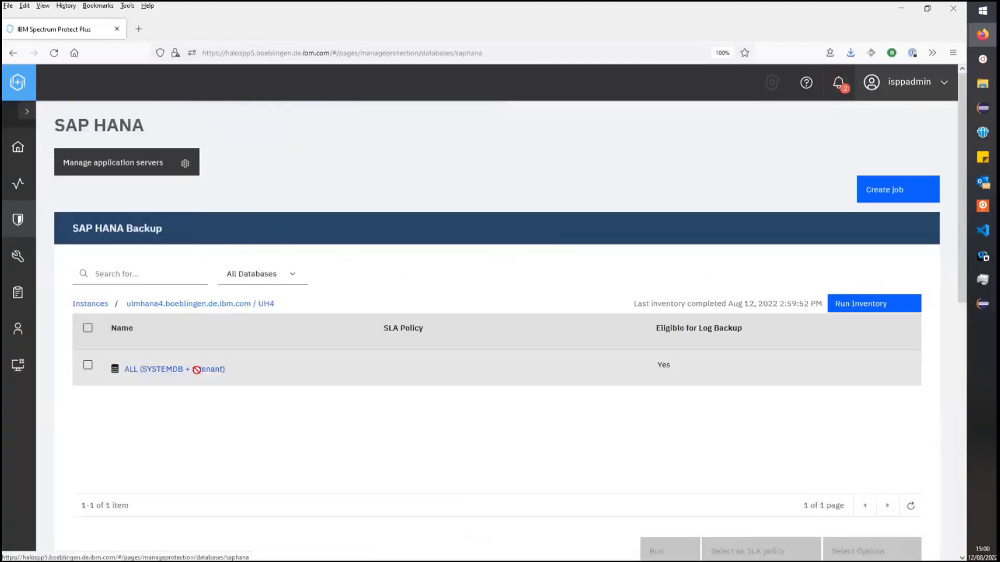
click(87, 365)
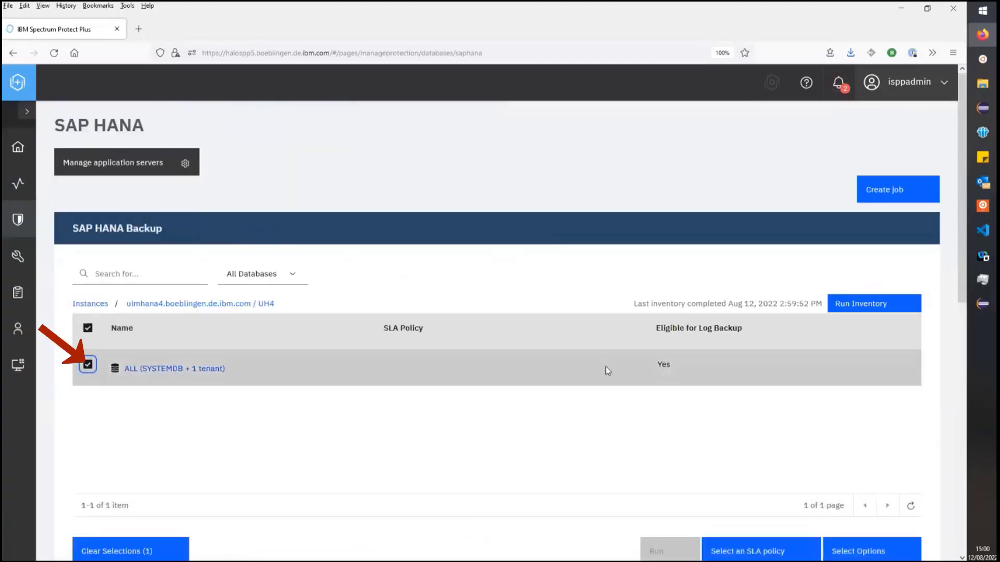
drag(962, 276, 963, 313)
click(865, 463)
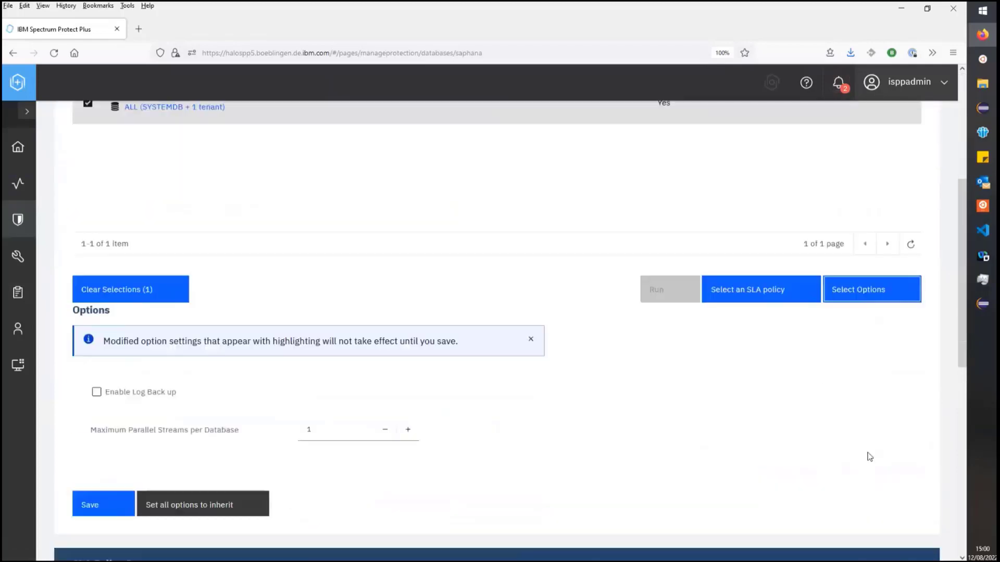
click(96, 240)
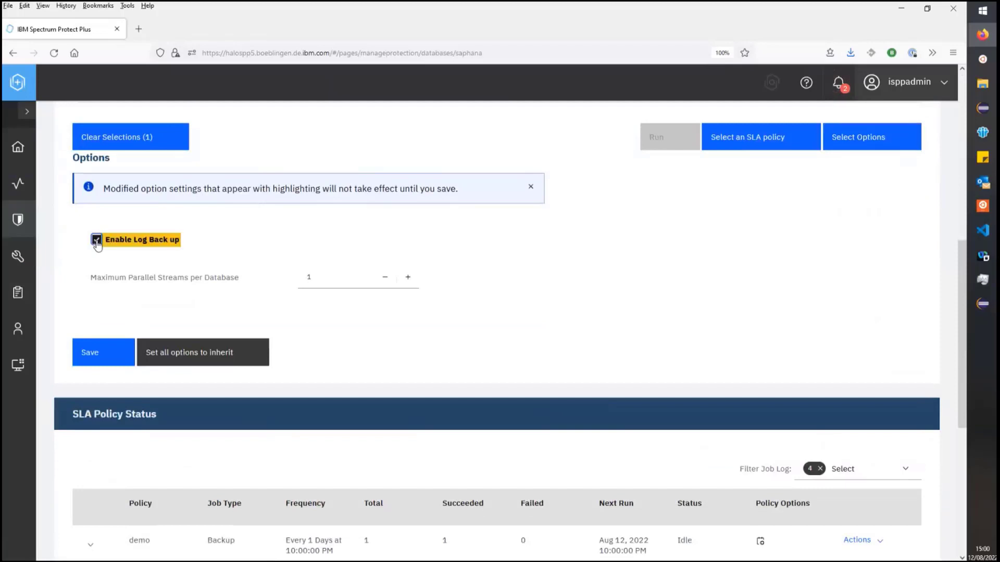
click(93, 354)
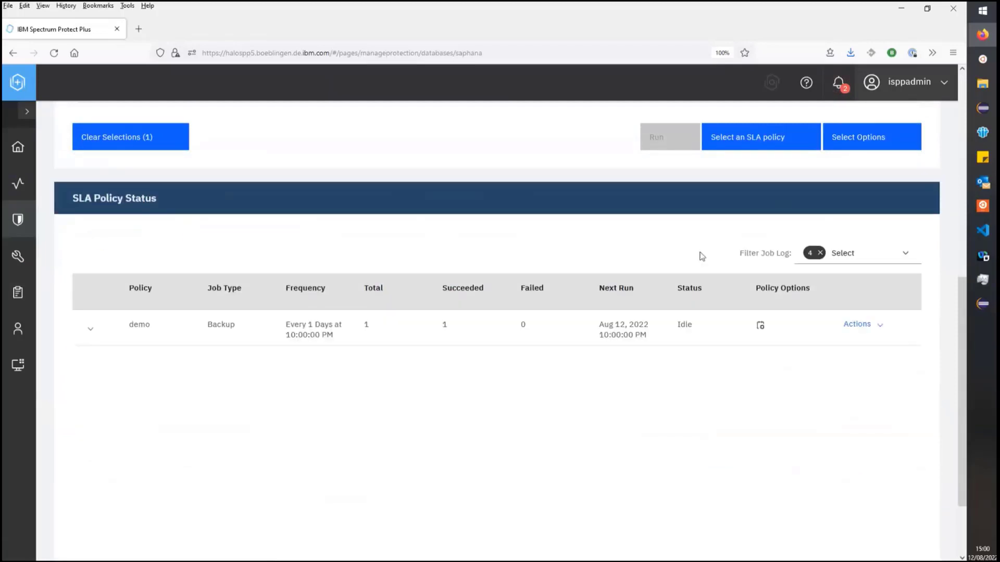
- Assign the demo SLA policy to the selected ALL (SYSTEMDB + 1 tenant) database and save the assignment
drag(958, 343, 957, 209)
click(760, 416)
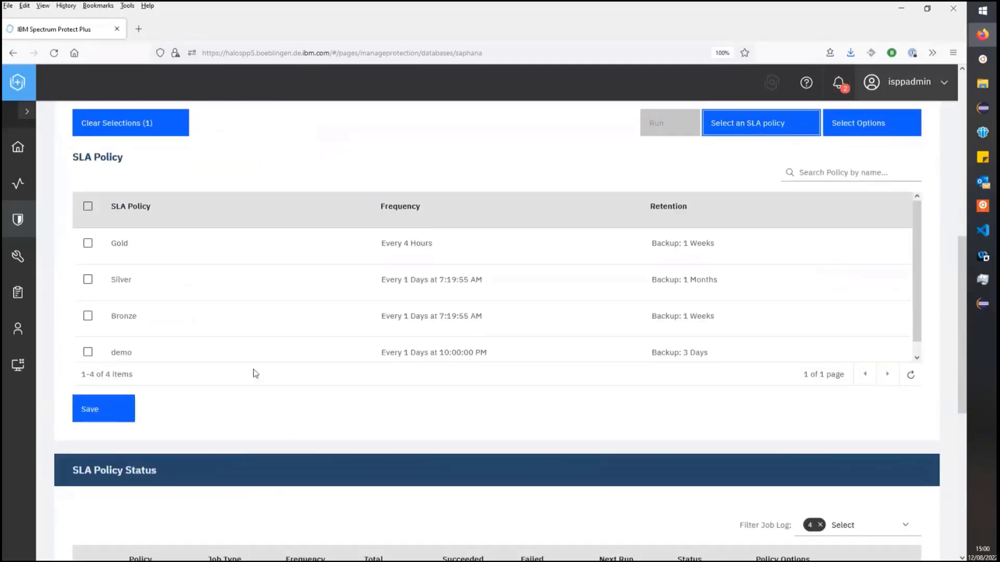
click(88, 353)
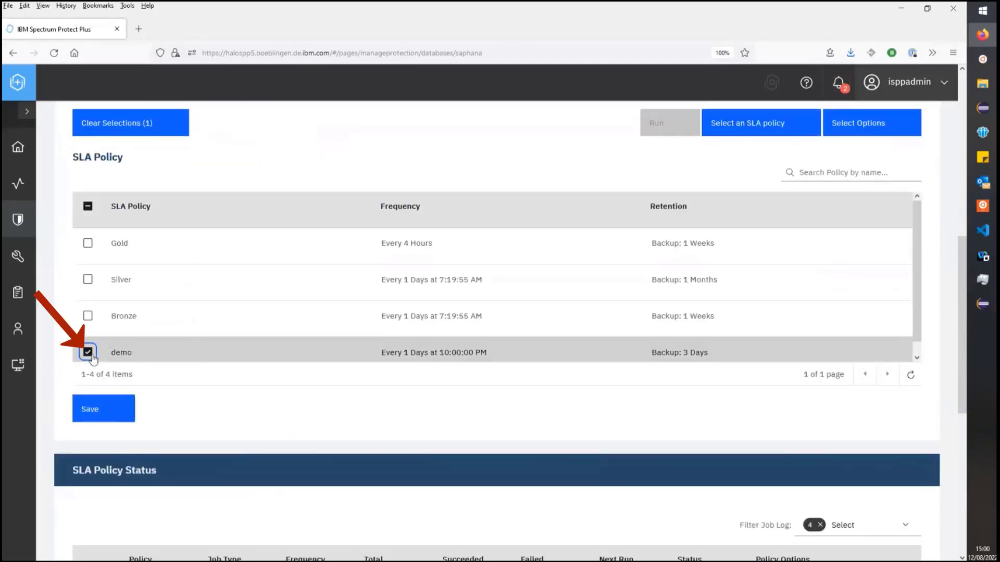
click(120, 415)
scroll(954, 252, up, 5)
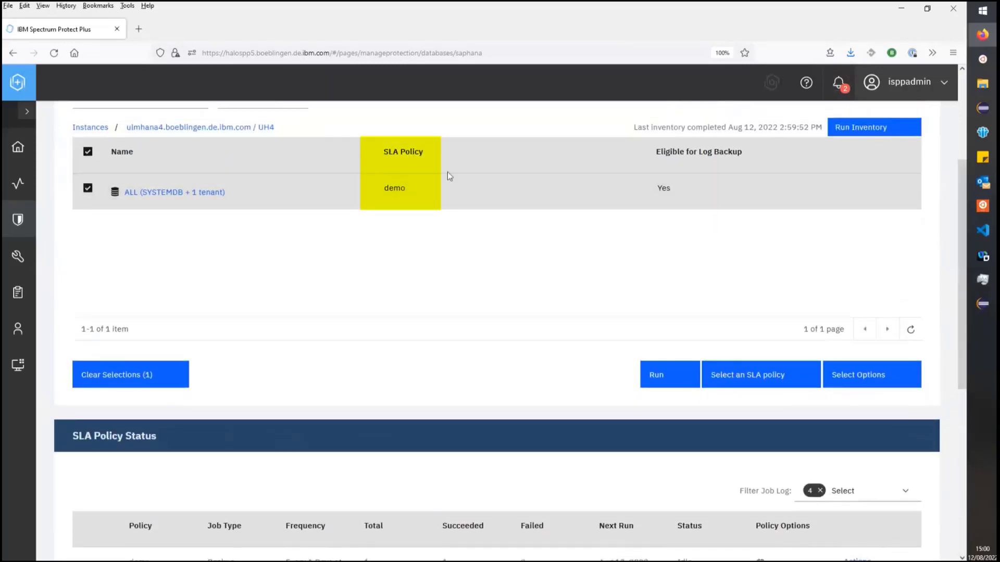
- Start the demo policy's backup job, and view the saphana_demo job log among the running jobs
scroll(959, 358, down, 3)
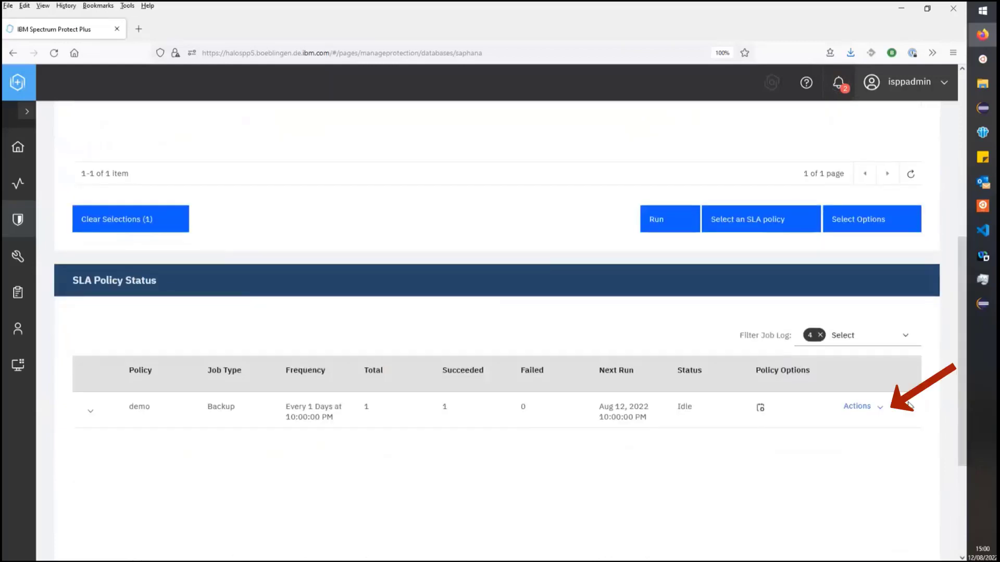
click(880, 409)
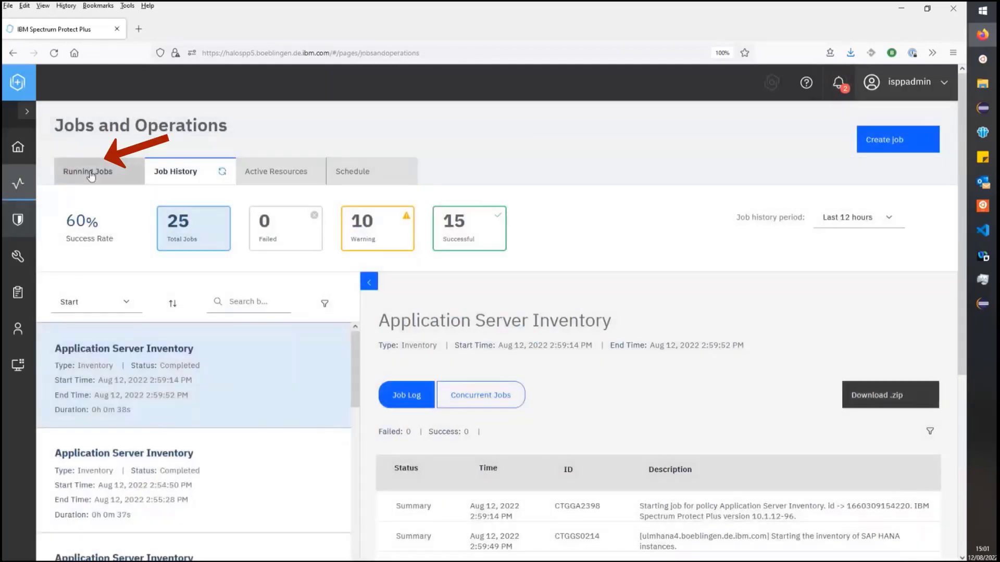
click(90, 175)
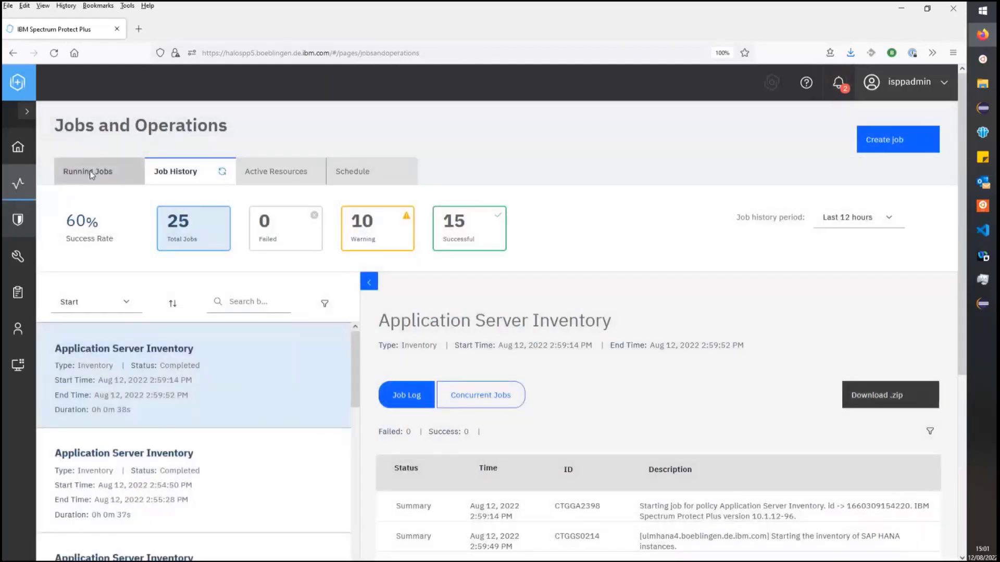
scroll(873, 494, down, 3)
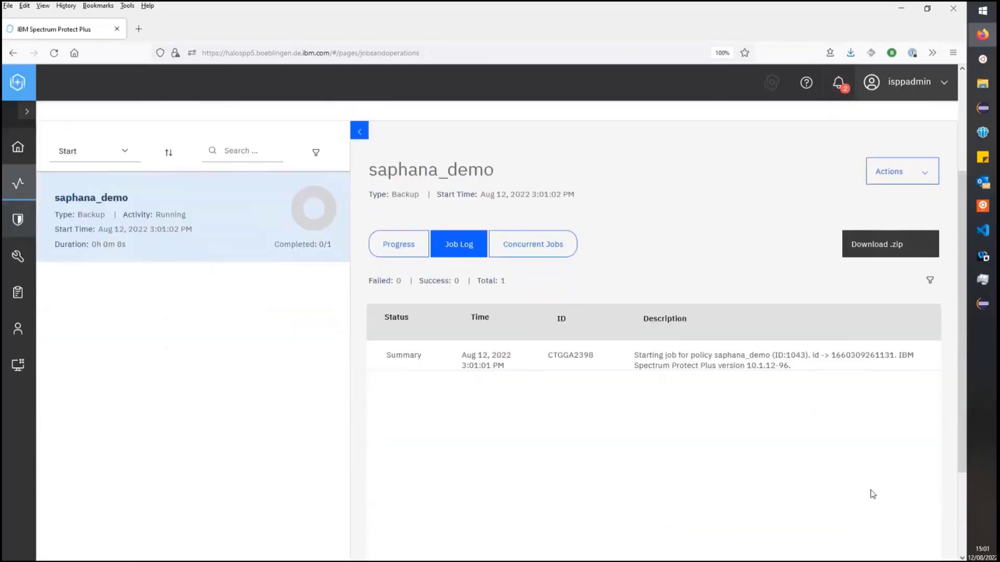